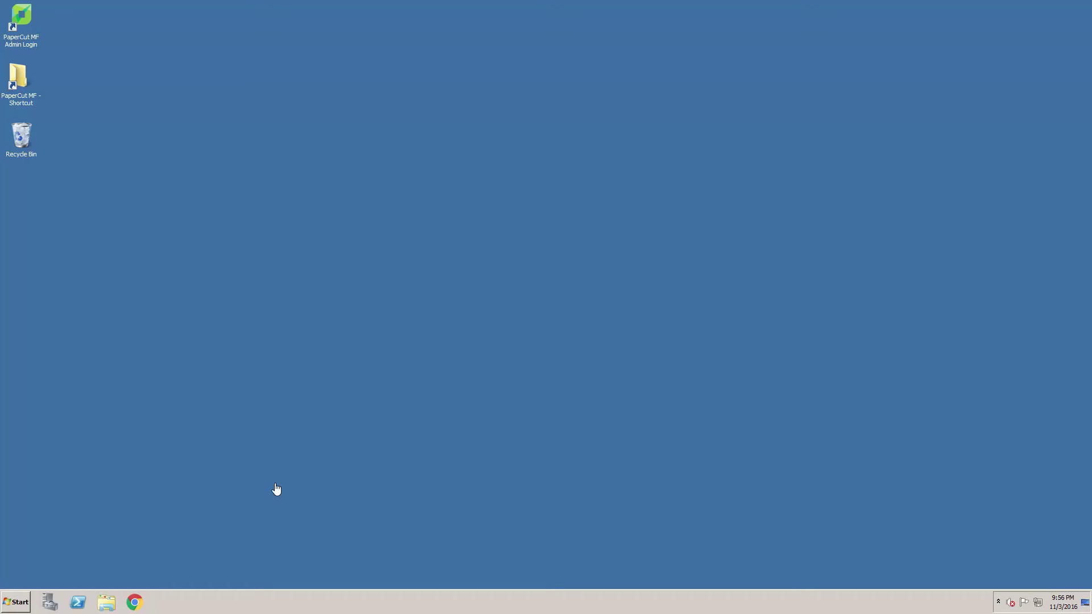
Step: Uncheck 'Enable advanced printing features' in the Level 2 Ops Team Printer's Advanced properties and apply
left_click(15, 602)
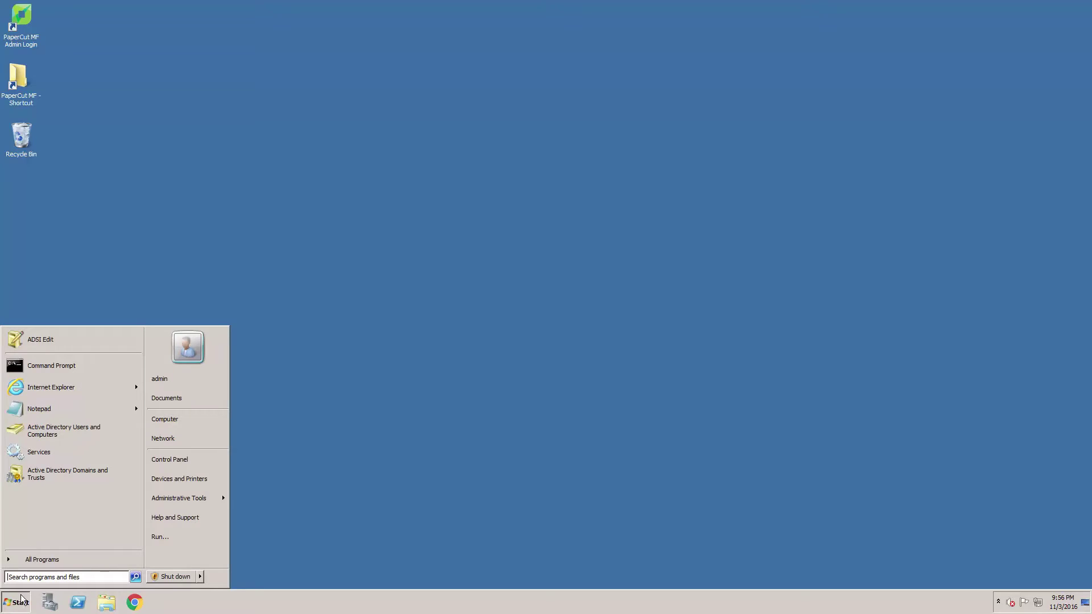
left_click(184, 479)
left_click(524, 291)
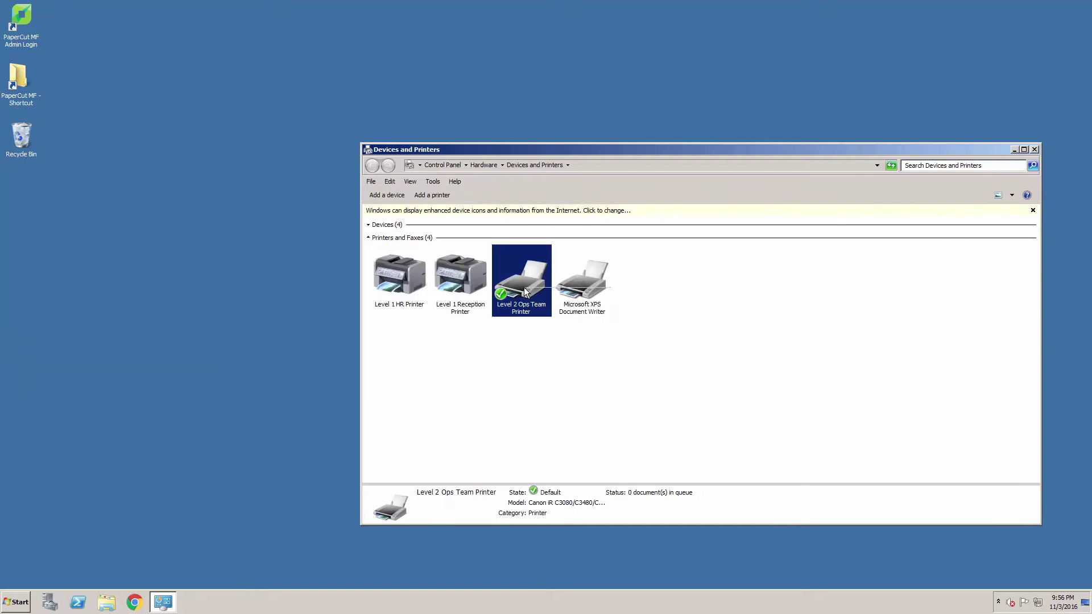
right_click(525, 291)
left_click(558, 326)
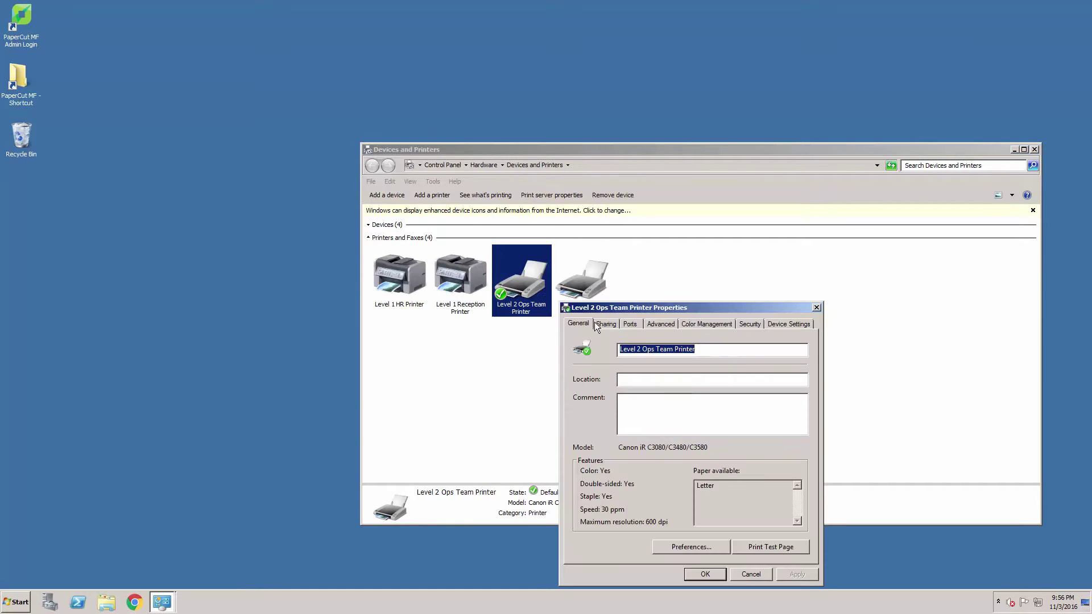
left_click(660, 325)
left_click(650, 529)
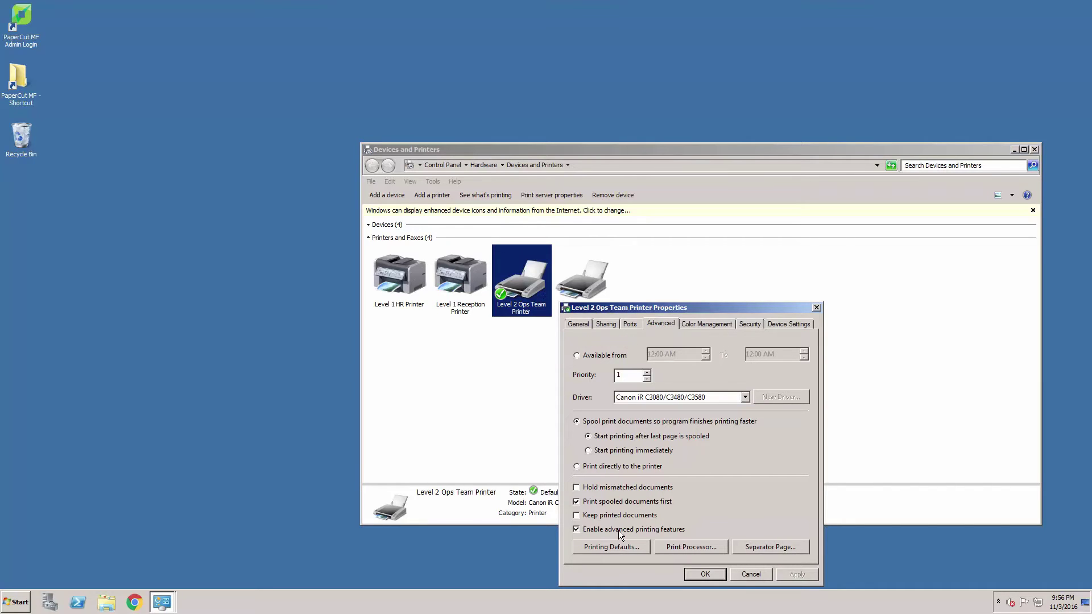
left_click(796, 574)
left_click(705, 574)
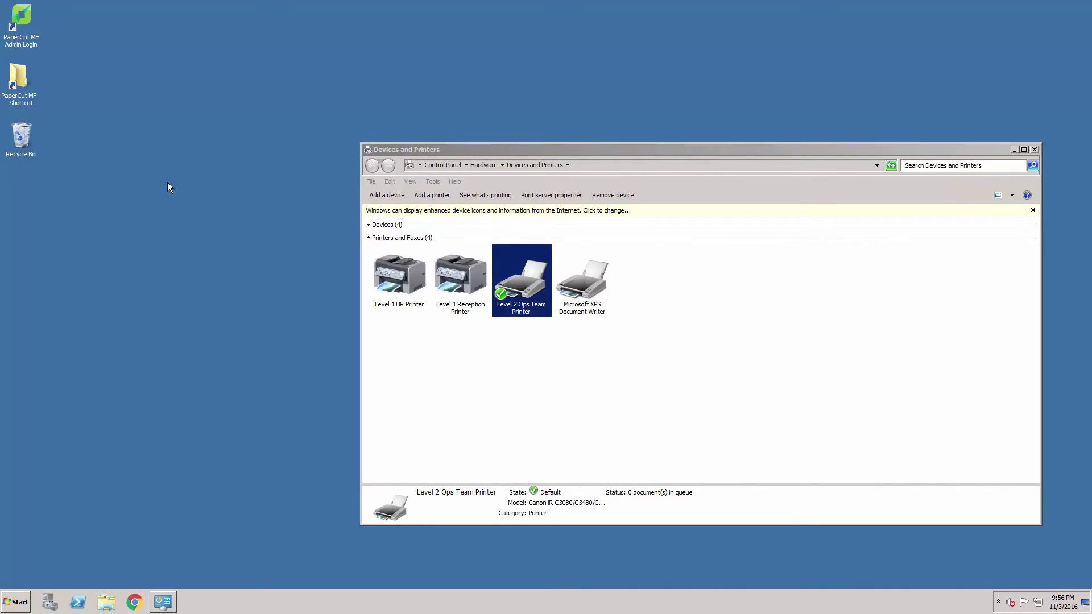
Step: Browse to the PaperCut MF providers\print\win folder
double_click(23, 85)
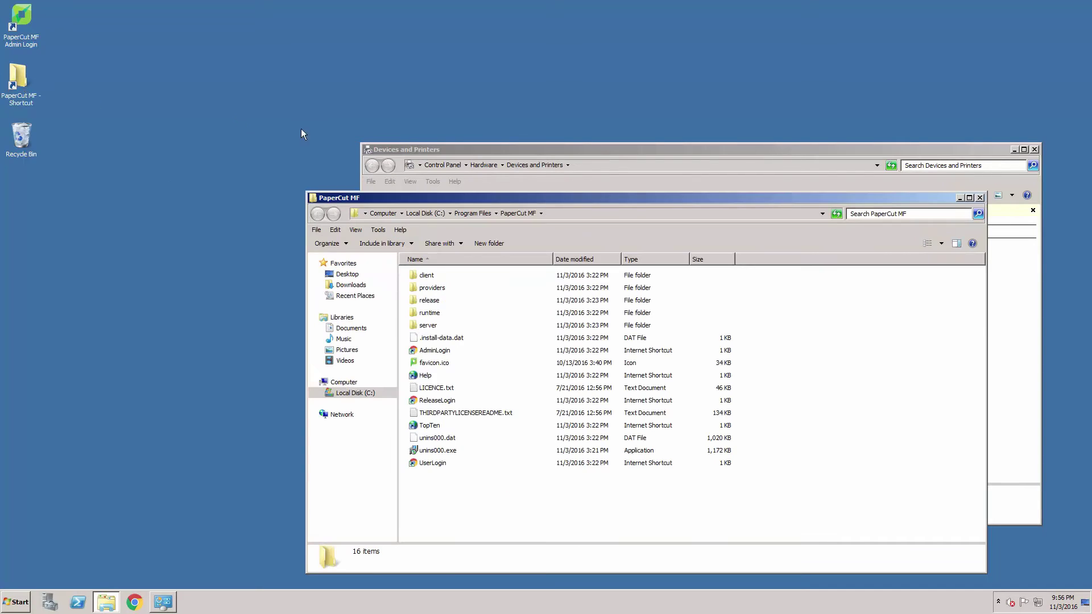
double_click(435, 290)
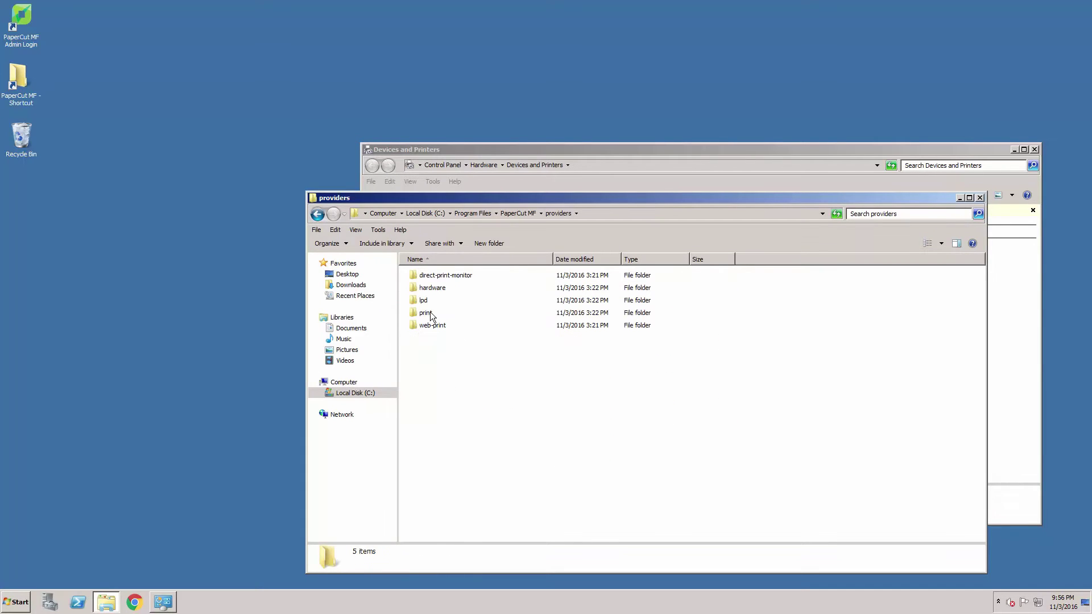
double_click(427, 313)
double_click(427, 311)
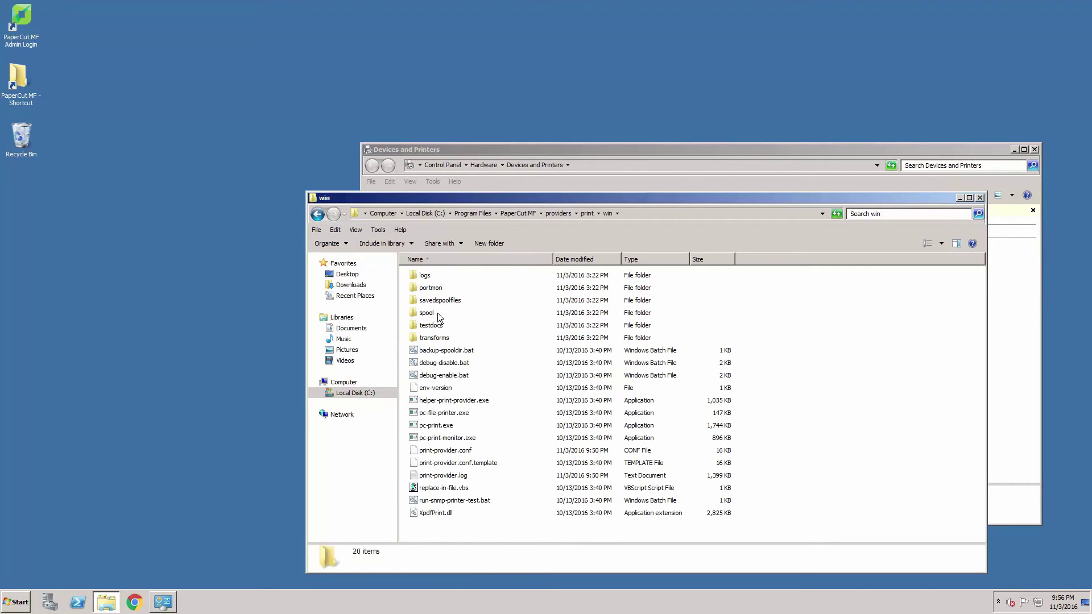
Step: Run debug-enable.bat as administrator, approving UAC and confirming debug mode
left_click(454, 375)
right_click(452, 377)
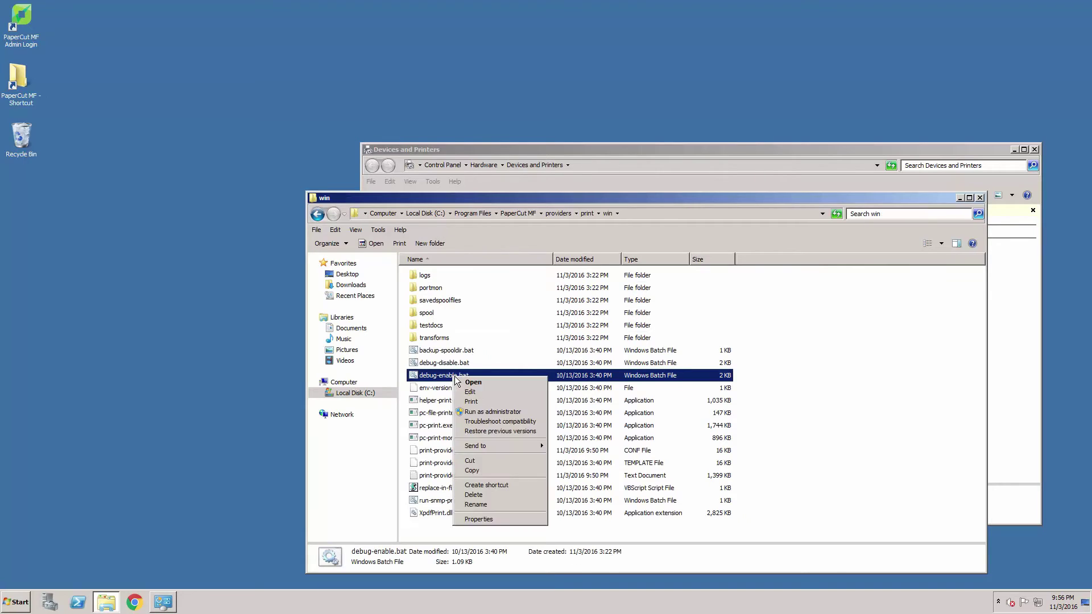
left_click(493, 410)
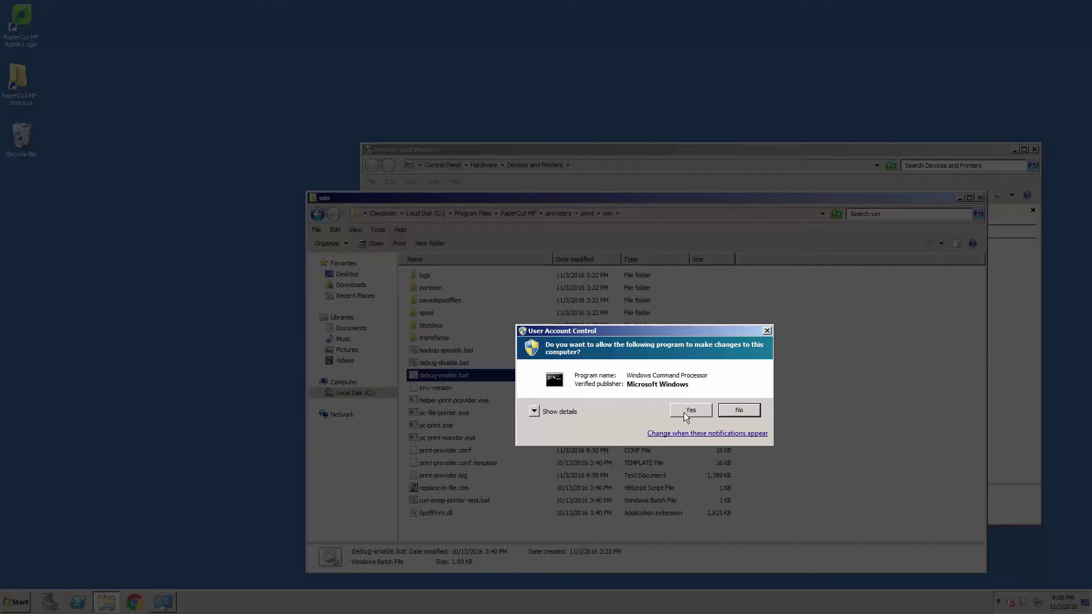
left_click(685, 414)
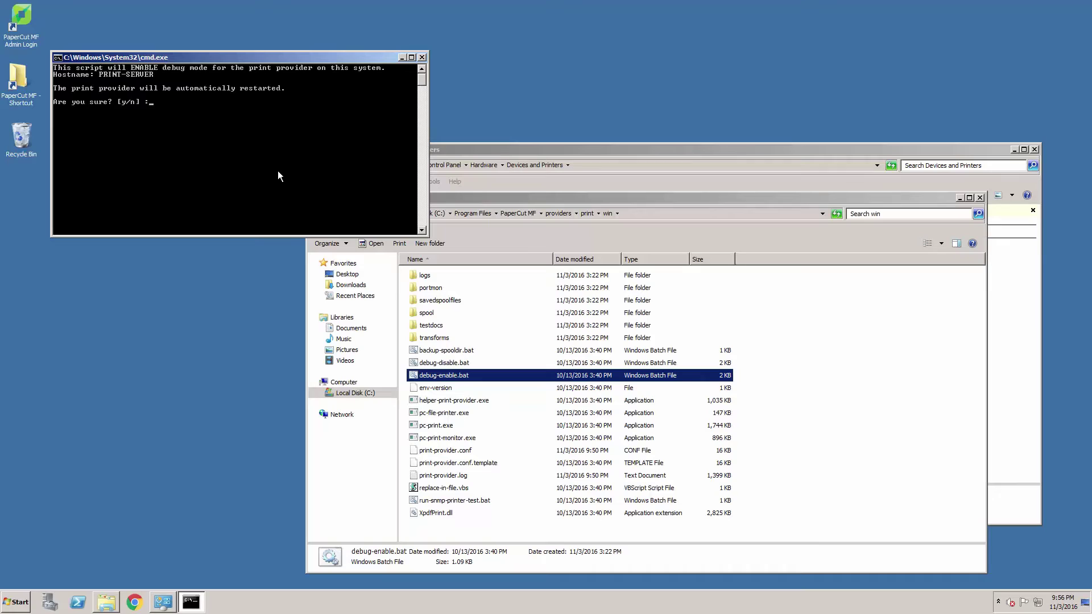
key("Return")
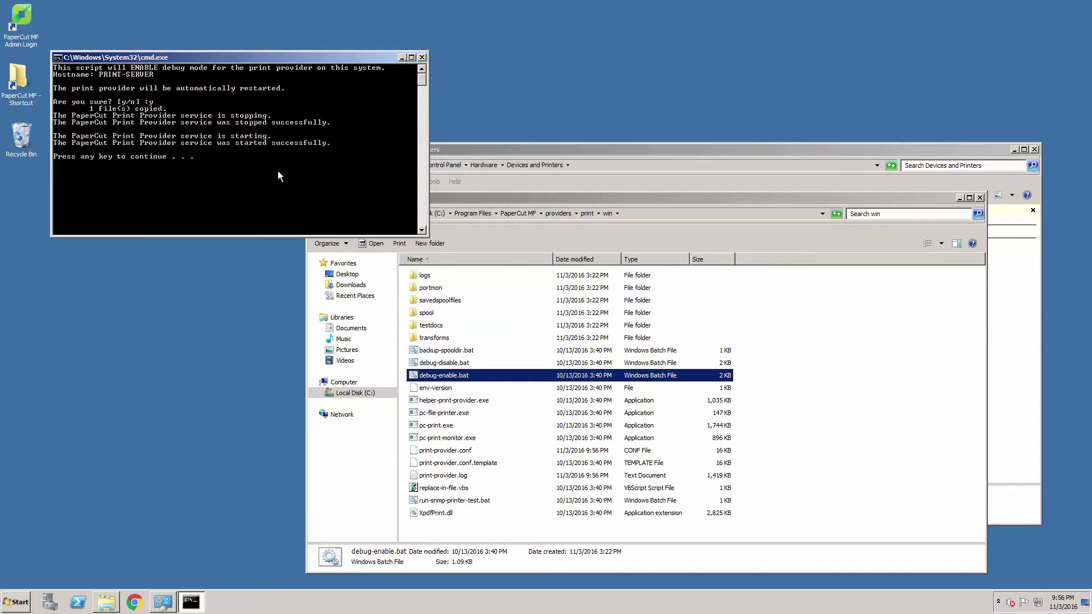
key("Return")
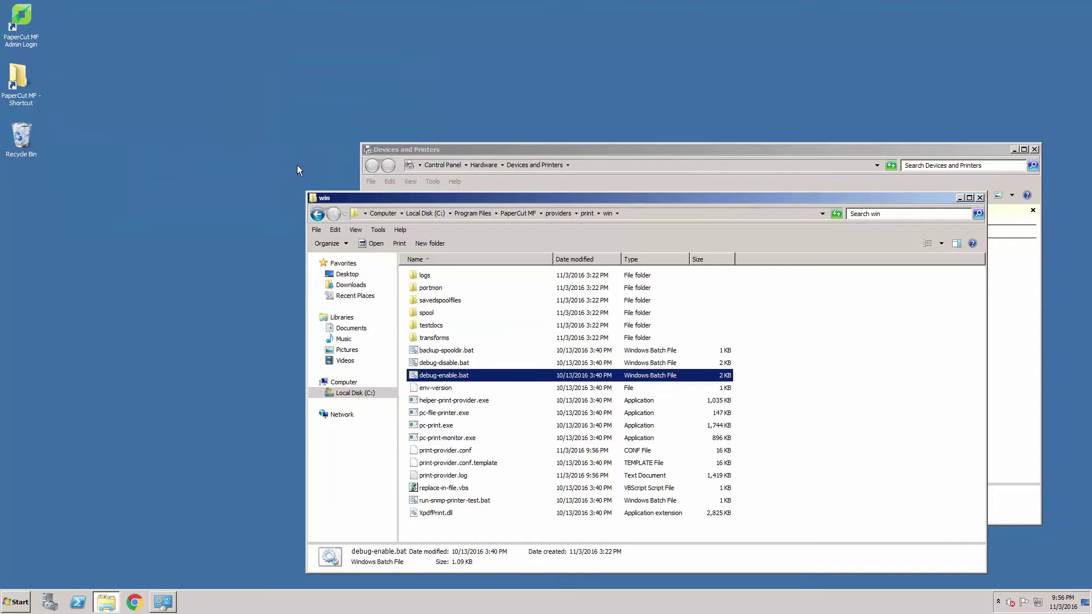
Step: Open the Level 2 Ops Team Printer's print queue and set it to Pause Printing
left_click(524, 185)
right_click(533, 296)
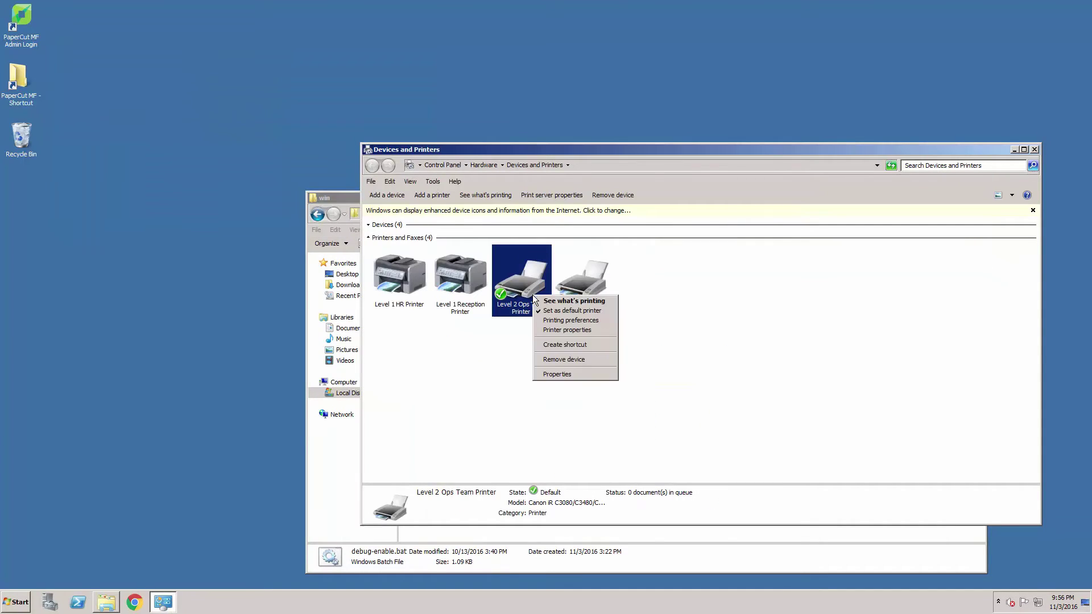
left_click(545, 301)
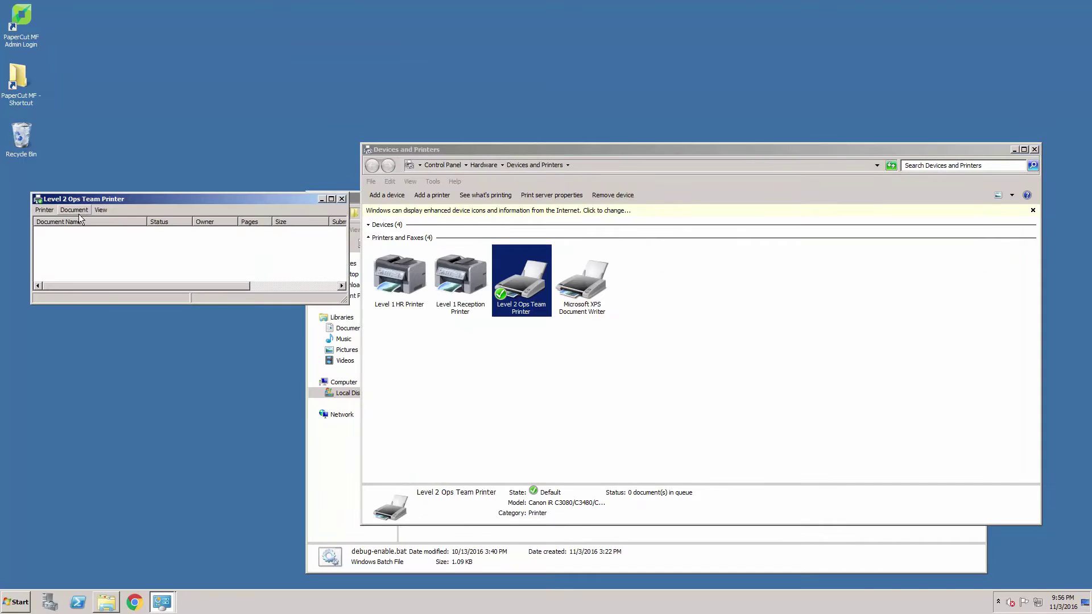
left_click(45, 211)
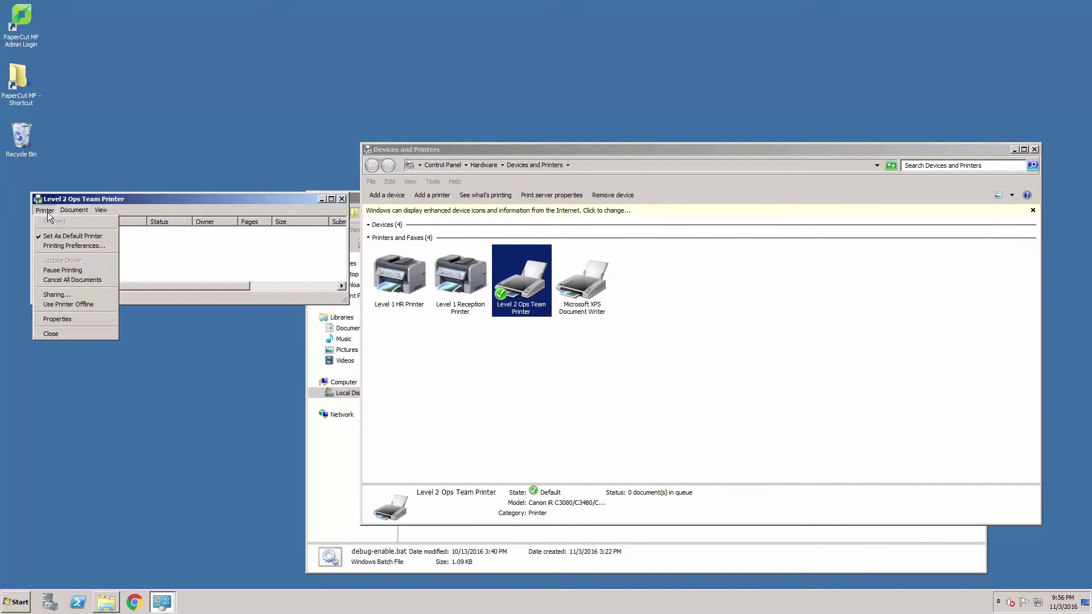
left_click(78, 270)
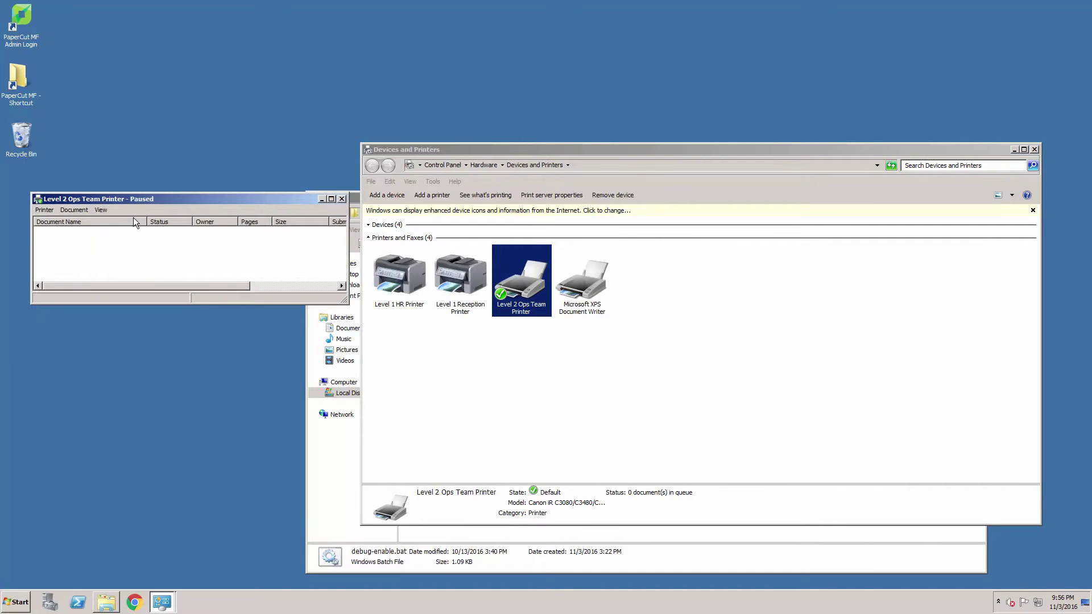
Step: Log in to PaperCut MF admin and print the Dashboard page with 4 copies in colour
double_click(21, 17)
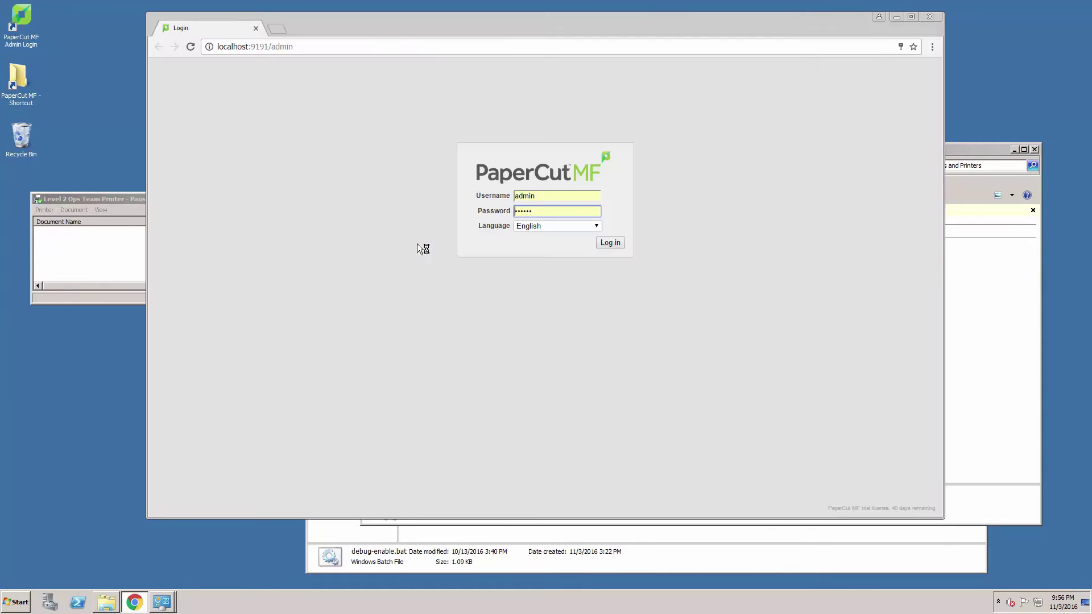
left_click(608, 243)
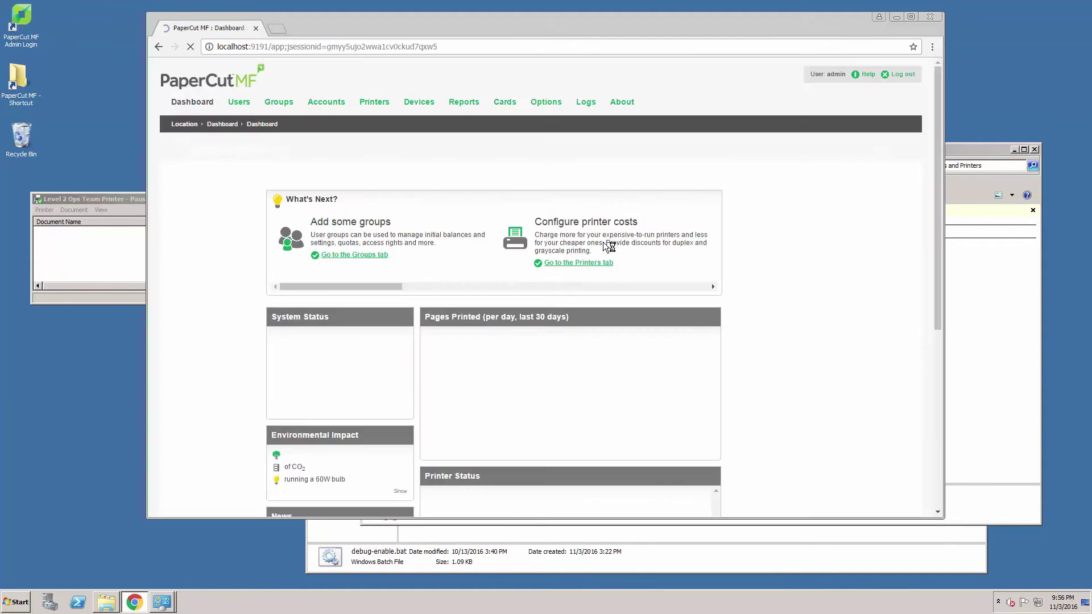
right_click(440, 215)
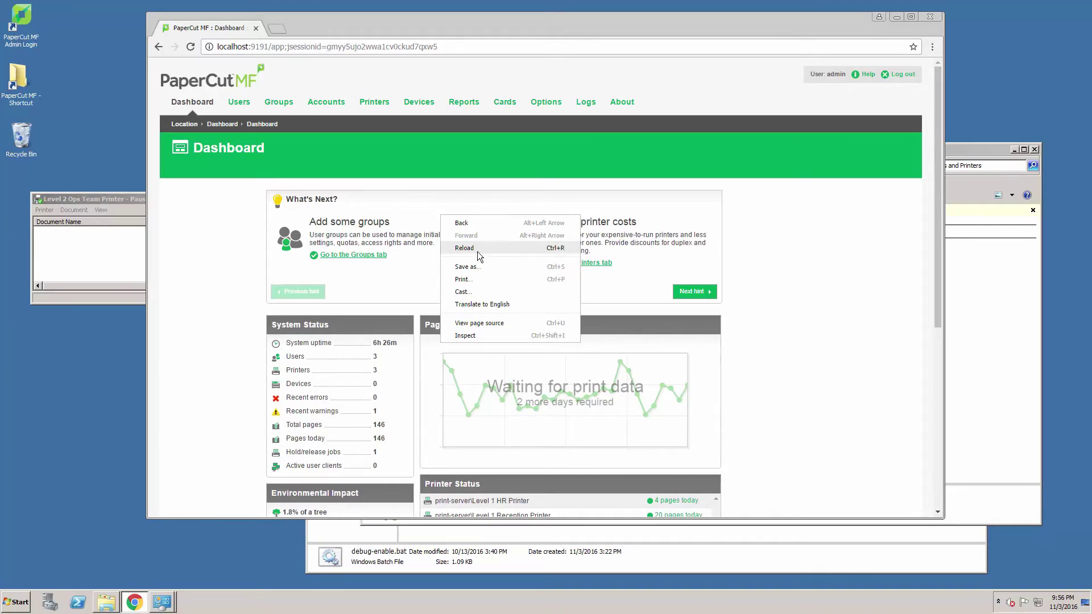
left_click(472, 276)
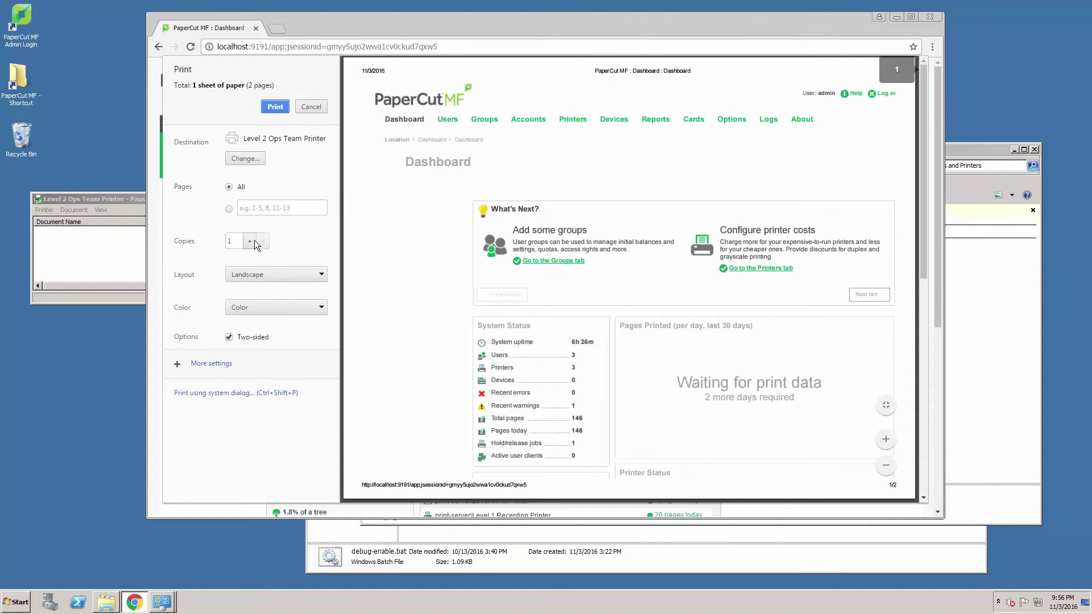
left_click(252, 241)
left_click(253, 241)
left_click(253, 241)
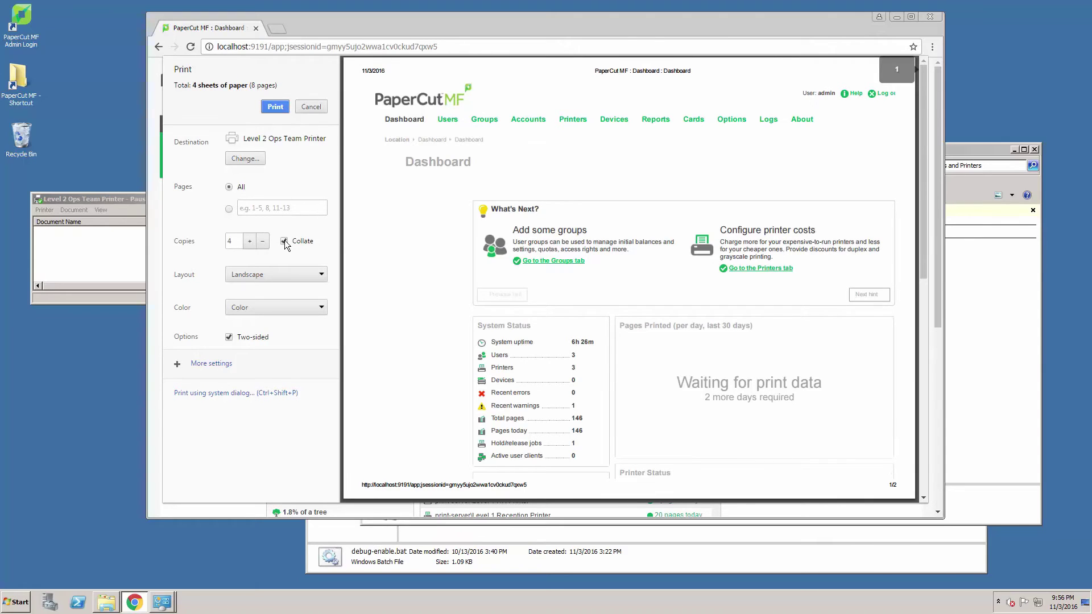
left_click(295, 308)
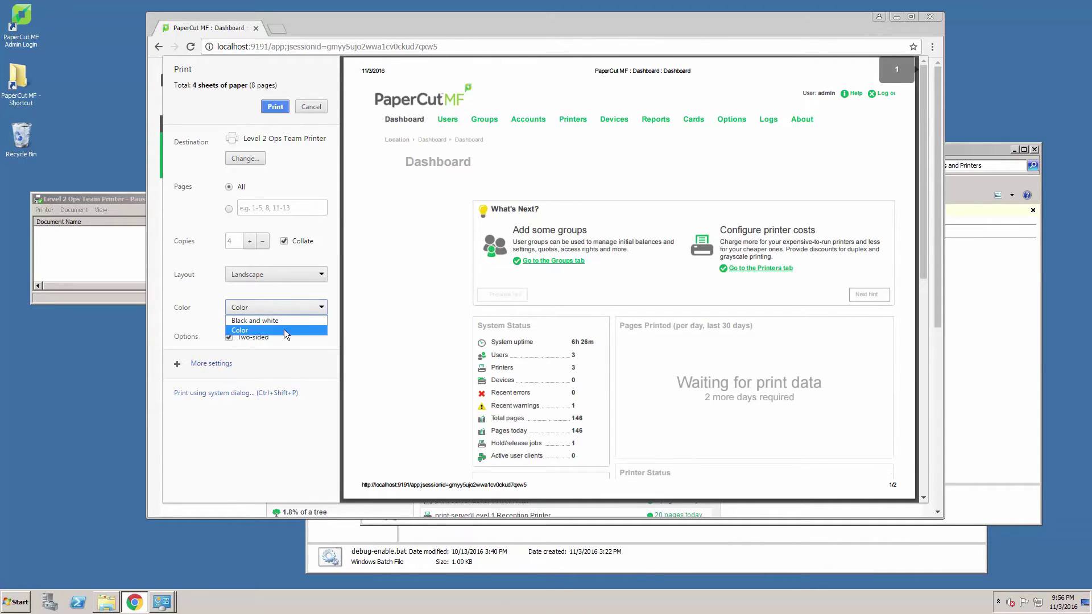
left_click(278, 328)
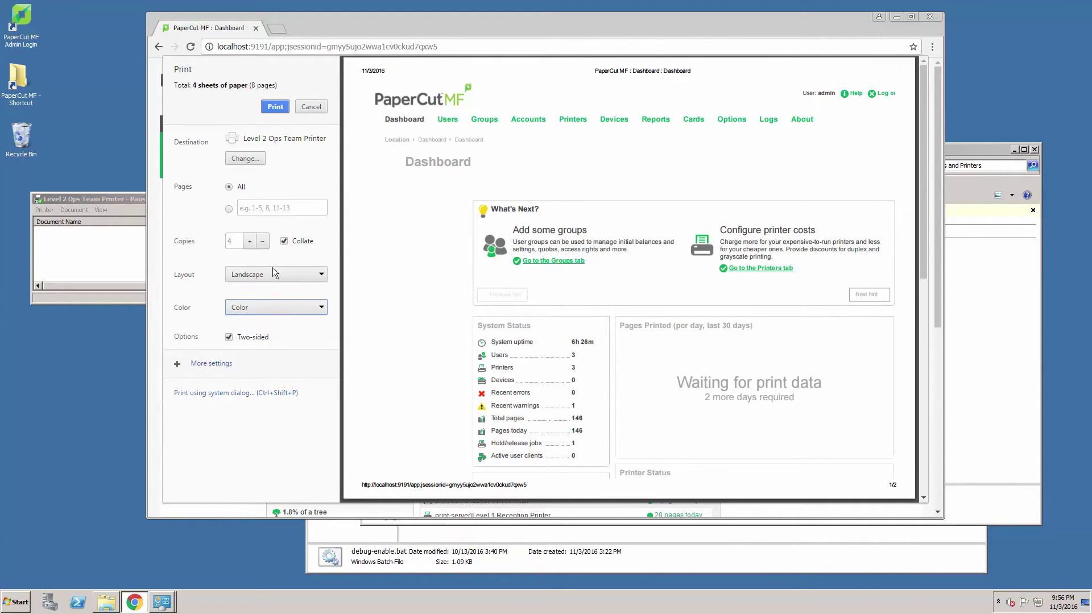
left_click(275, 107)
left_click(117, 231)
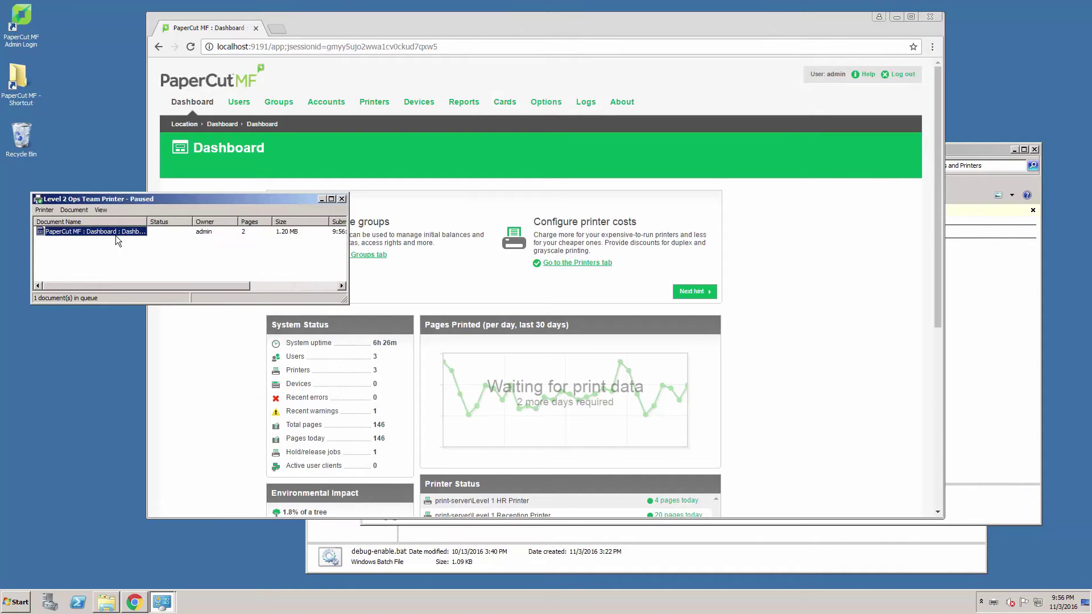
Step: Minimise the print queue and open a new Explorer window at C:\Windows
left_click(322, 198)
right_click(108, 603)
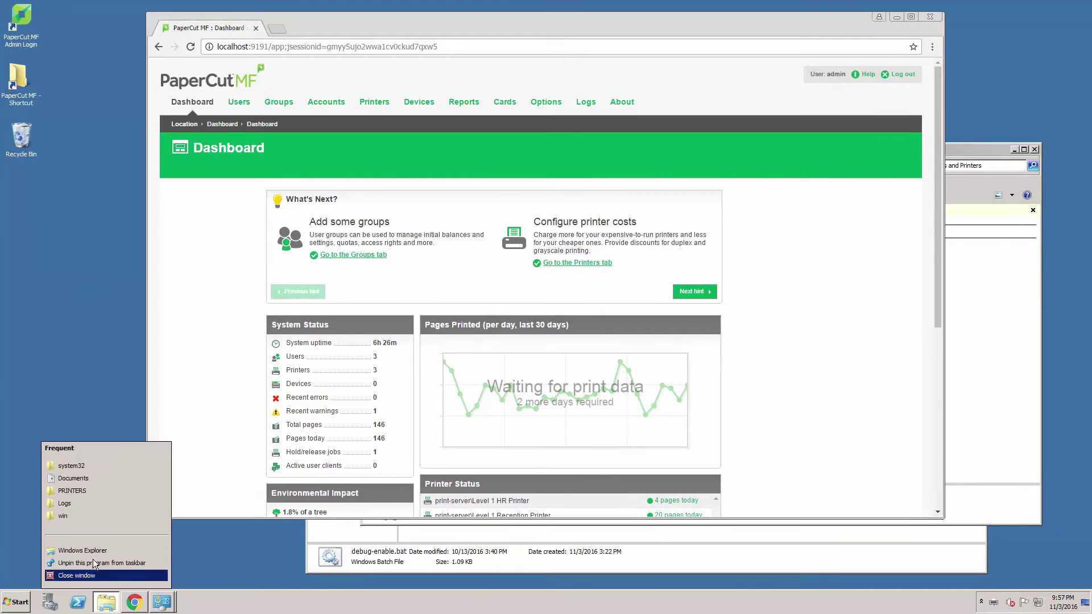
left_click(82, 550)
left_click(368, 405)
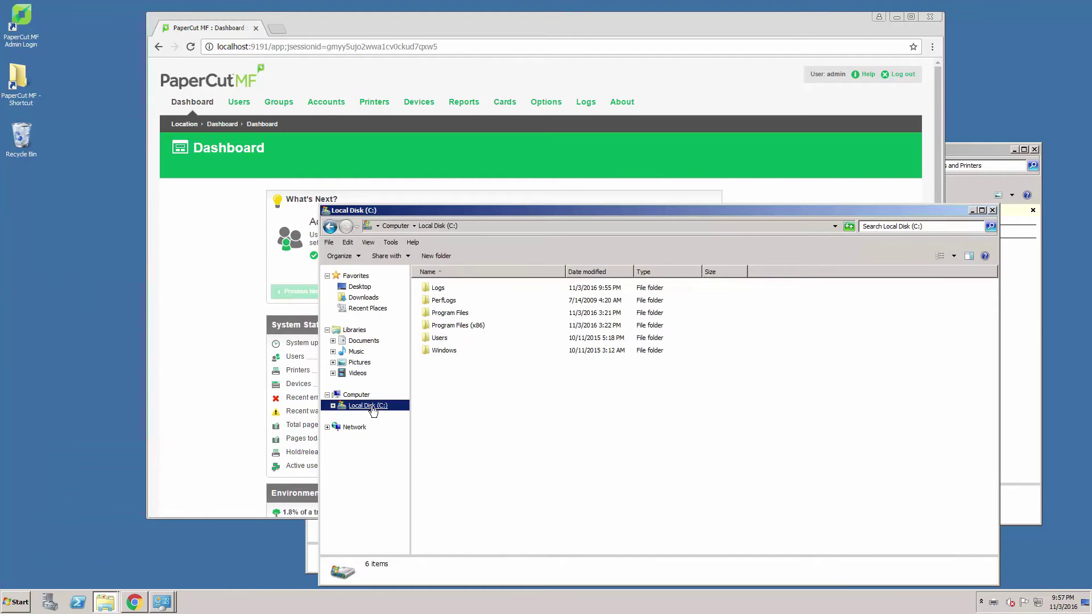
double_click(444, 351)
Step: Go into System32\spool\PRINTERS and select both 00017.SHD and 00017.SPL
left_click(443, 353)
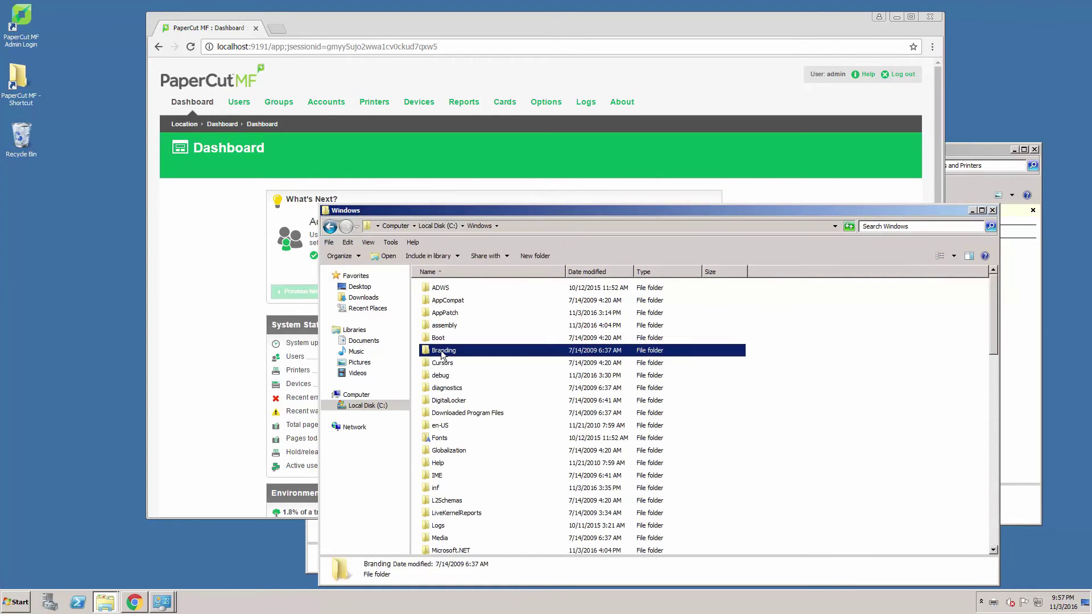
type("s")
key("Down")
key("Down")
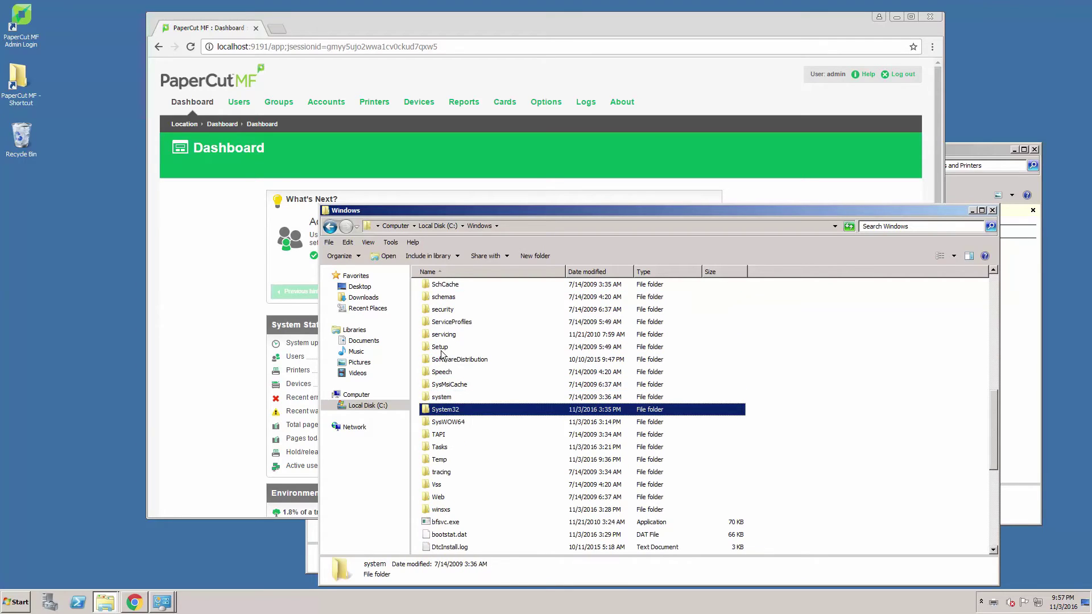
key("Return")
type("spool")
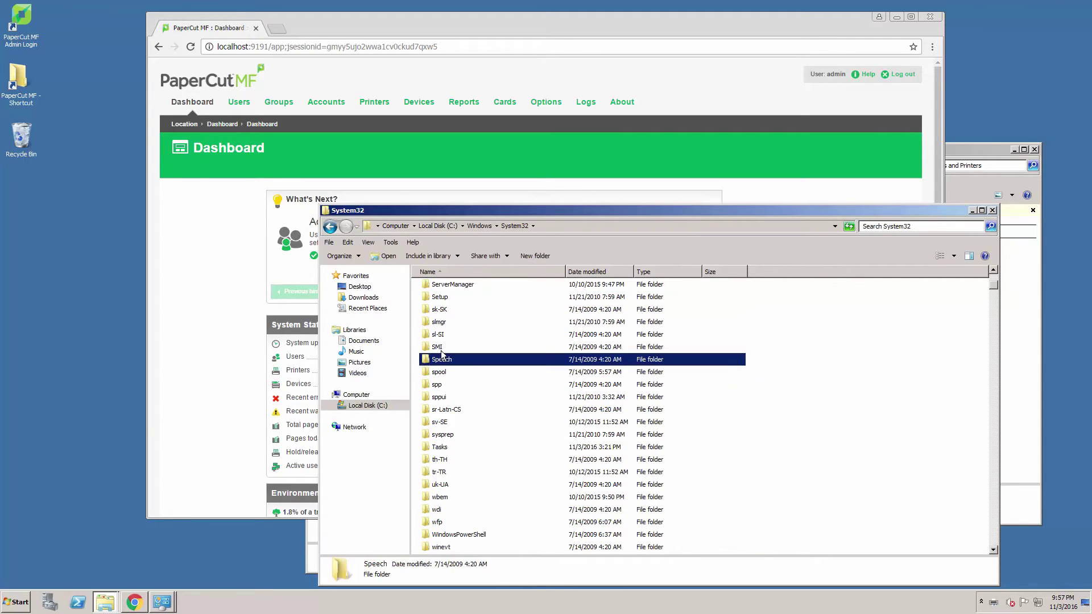
key("Return")
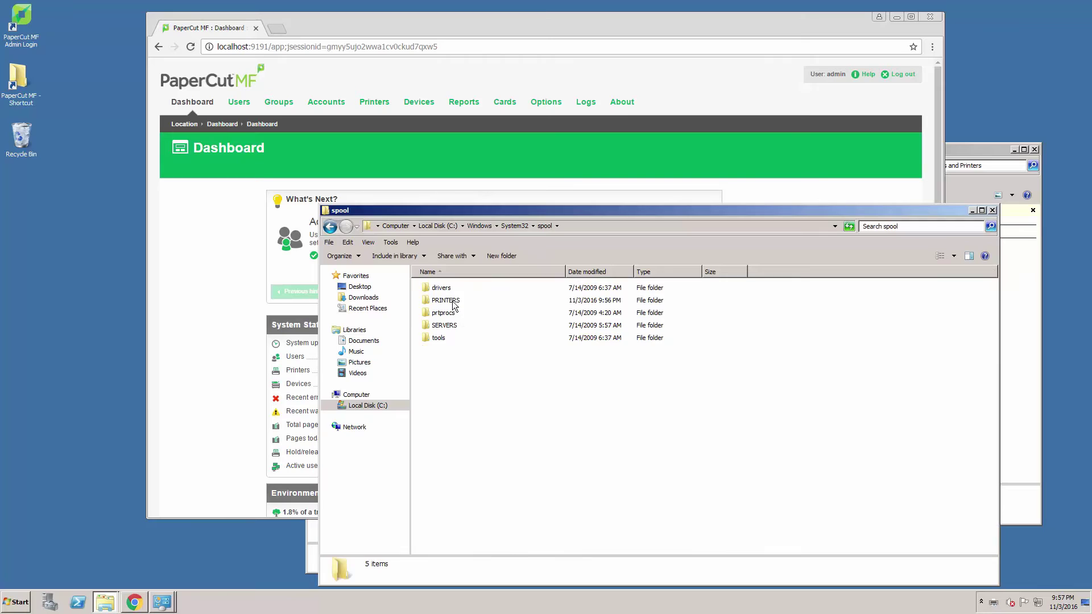
double_click(449, 300)
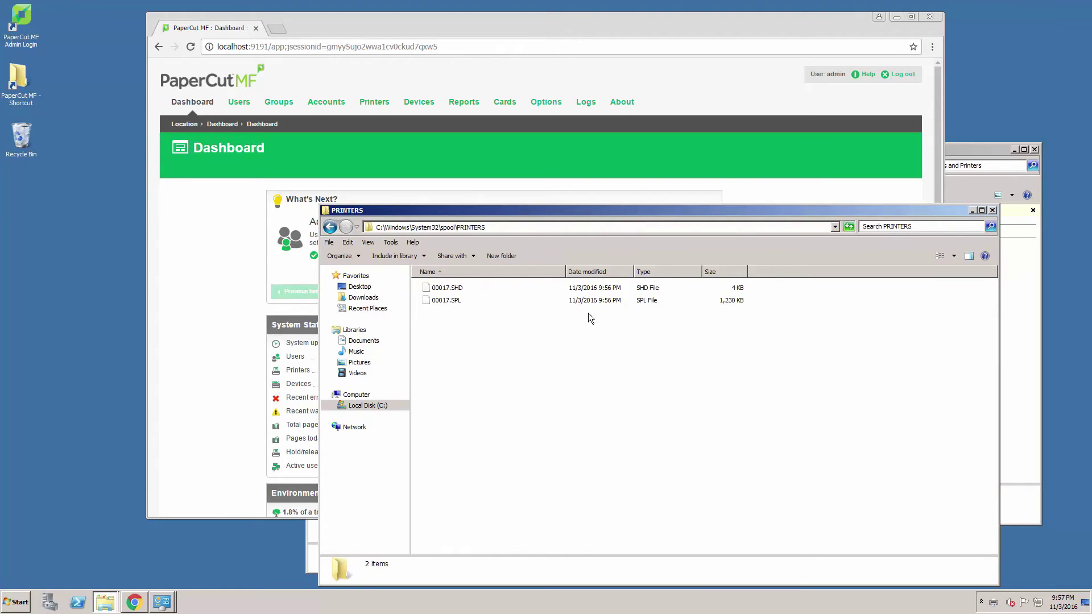
left_click_drag(537, 374, 447, 286)
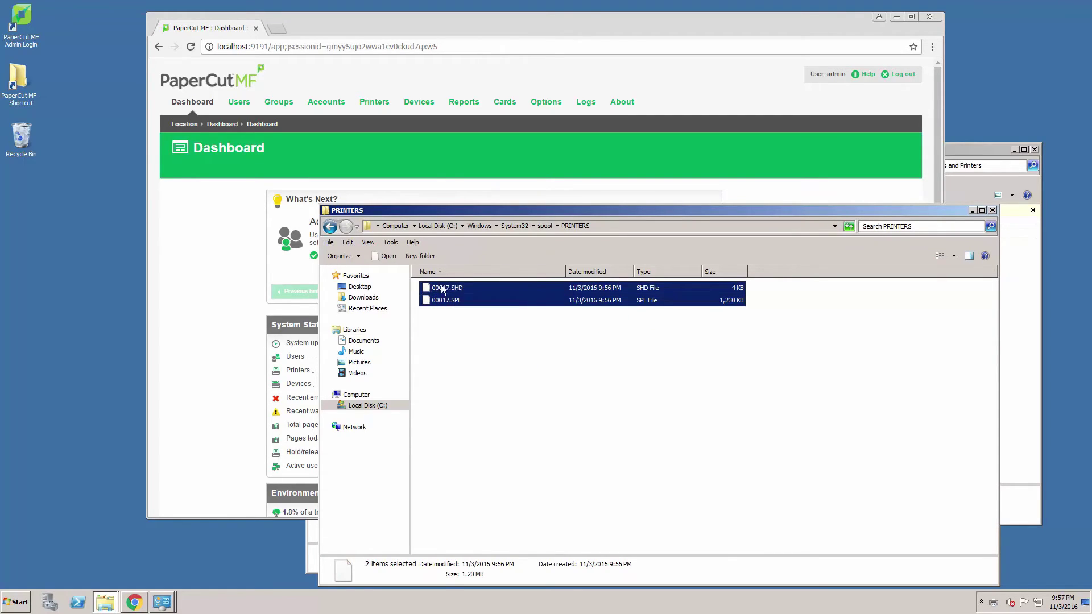
Step: Copy the two spool files and paste them into C:\Logs
right_click(447, 286)
left_click(481, 316)
left_click(397, 405)
double_click(439, 288)
right_click(471, 332)
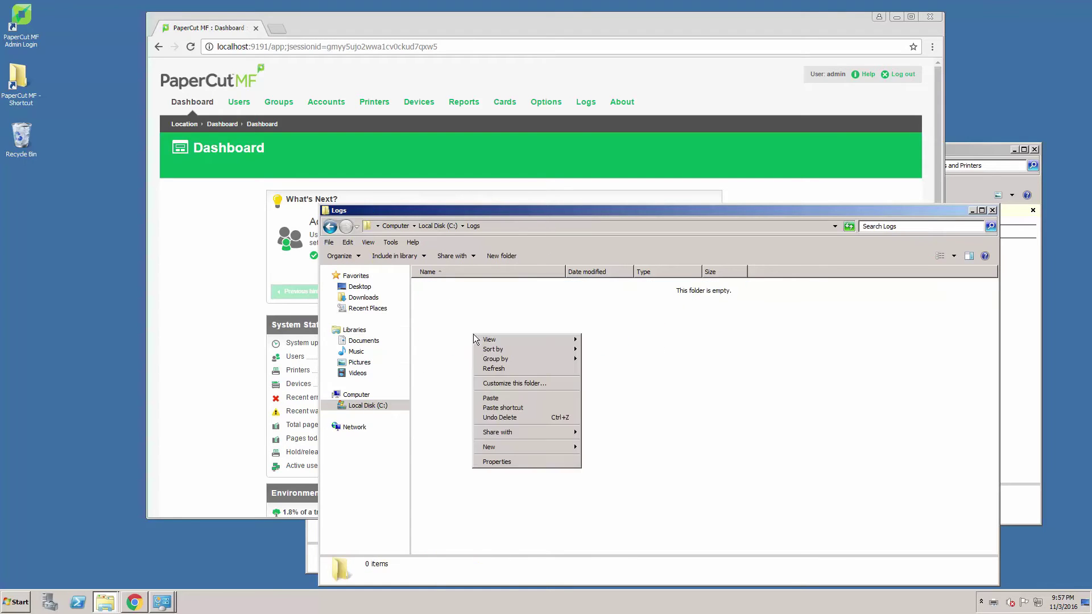
left_click(508, 401)
Step: Prefix both spool files with '4 copies duplex colour ' to rename them
left_click(441, 289)
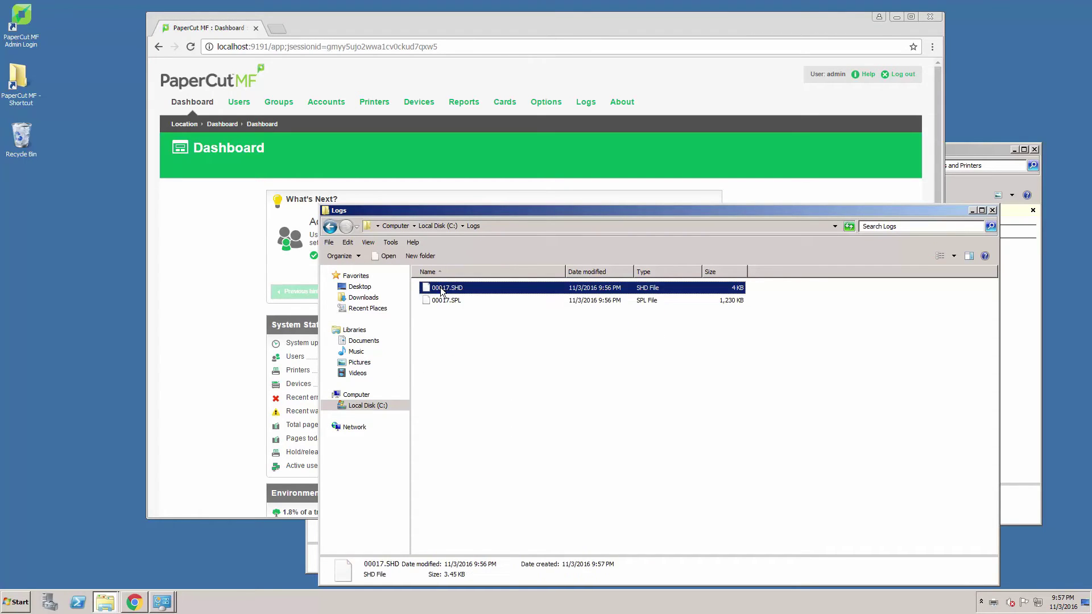
left_click(440, 289)
key("Home")
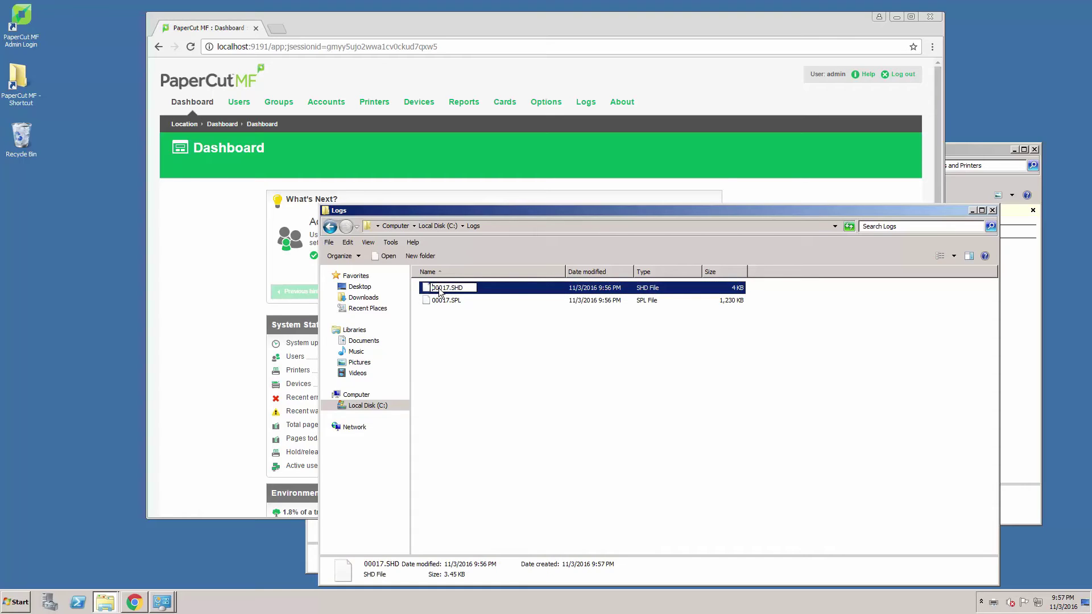
type("4 copies ")
type(" duplex co")
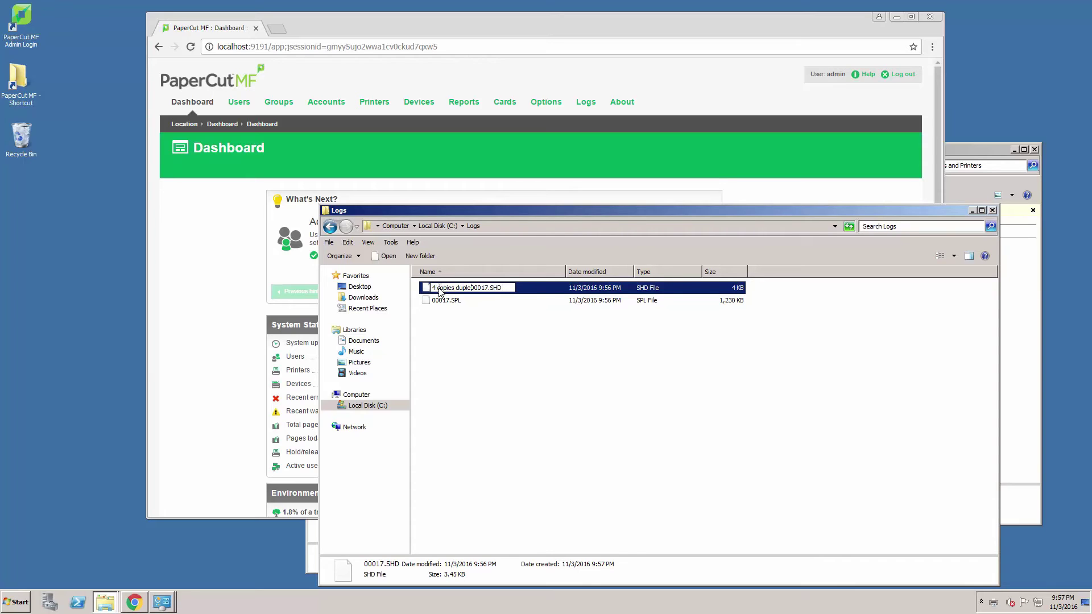
type("lour")
left_click(486, 356)
left_click(433, 301)
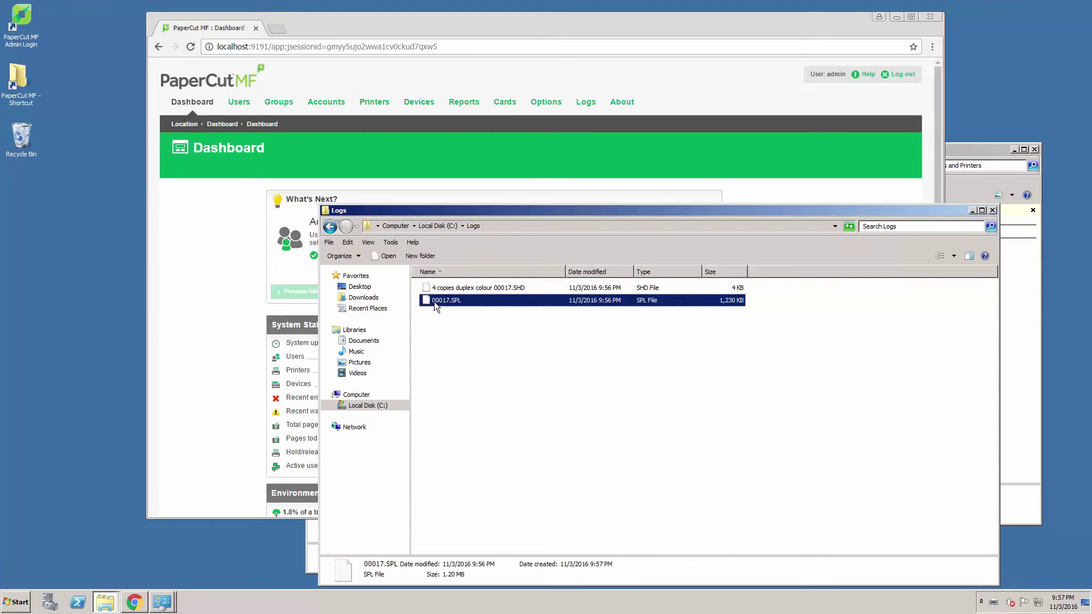
left_click(437, 302)
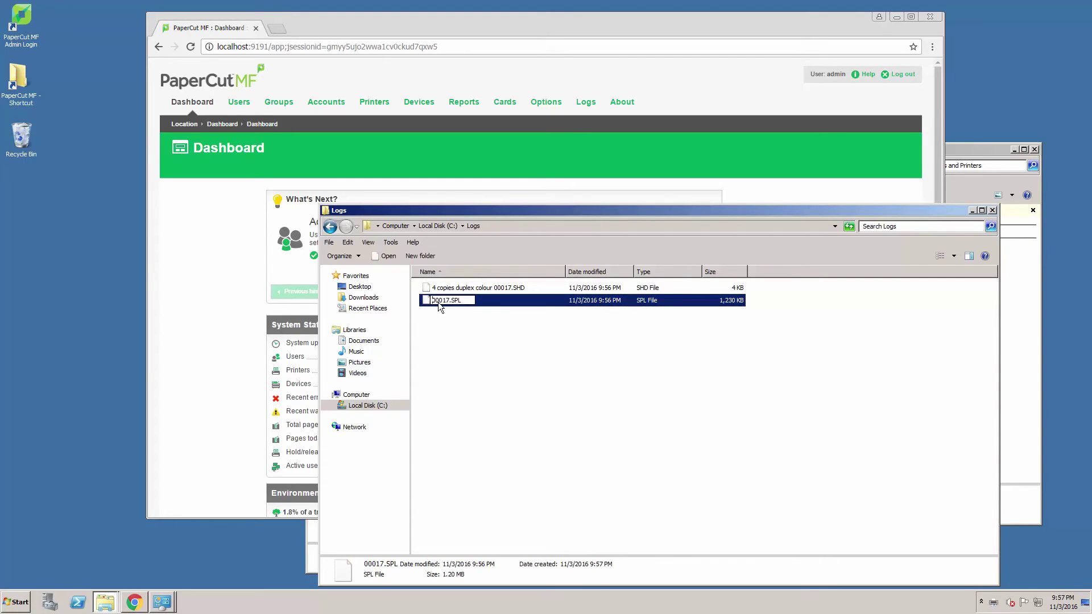
key("Home")
type("4 co")
type("pies duplex ")
type("colour")
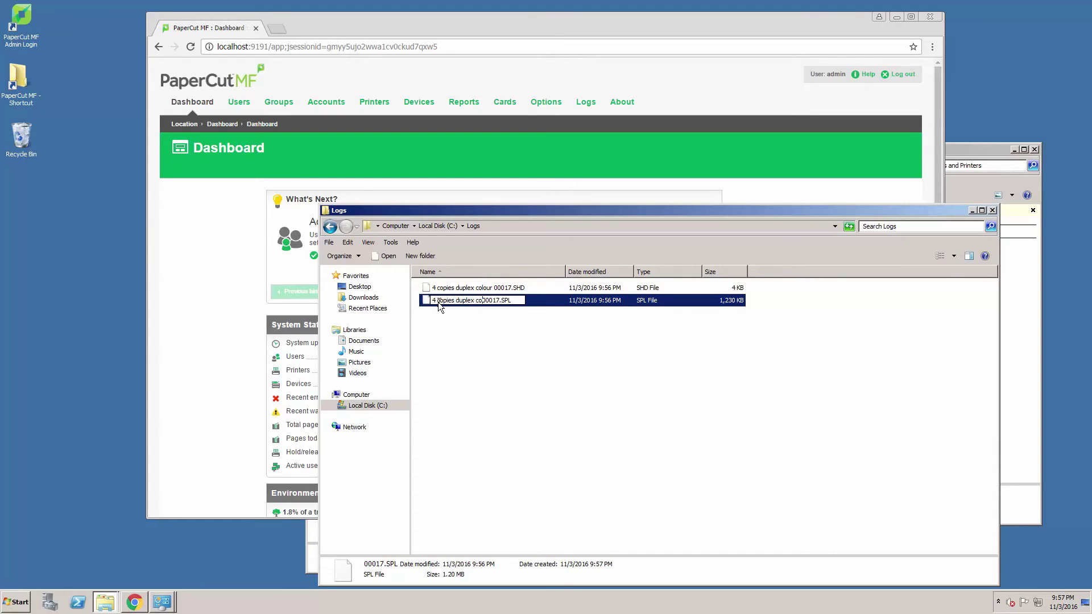
left_click(529, 356)
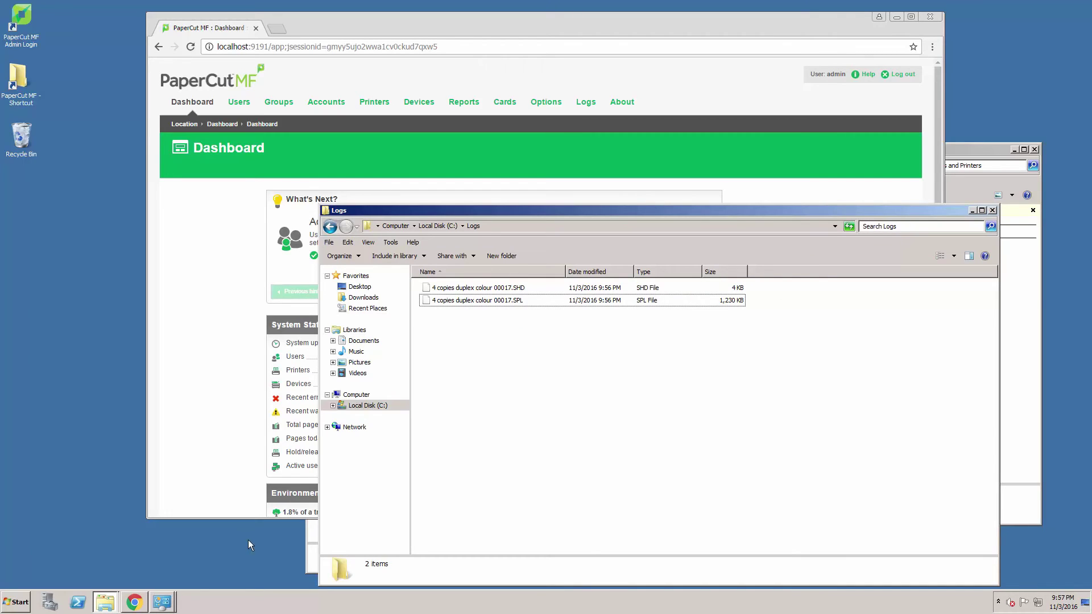
Step: Copy print-provider.log from the PaperCut MF print provider win folder into C:\Logs
left_click(19, 80)
double_click(19, 79)
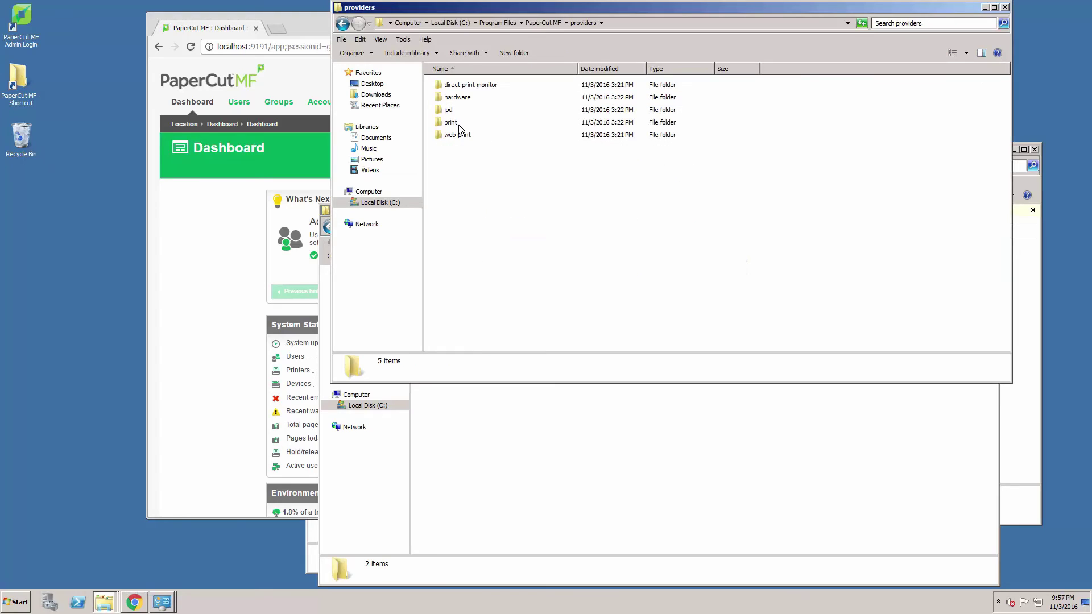
double_click(458, 124)
left_click(454, 124)
double_click(454, 125)
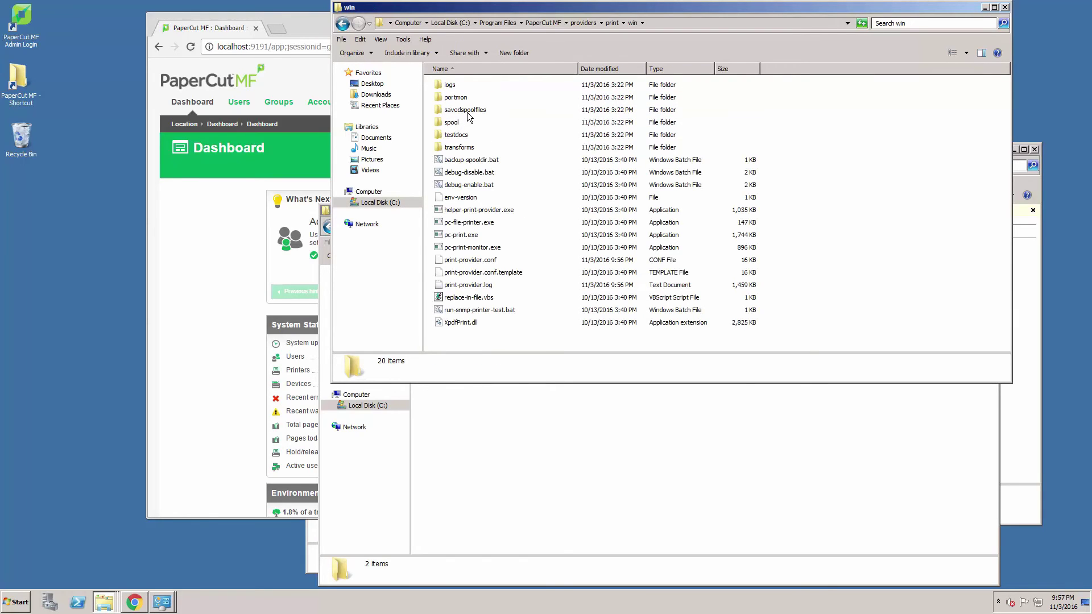
left_click(487, 286)
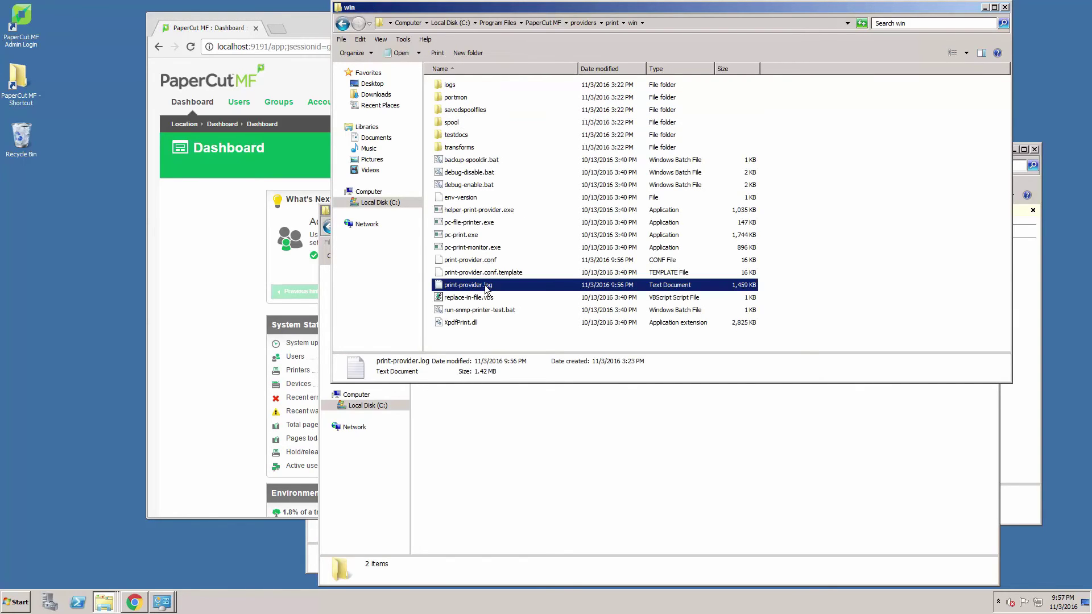
right_click(472, 286)
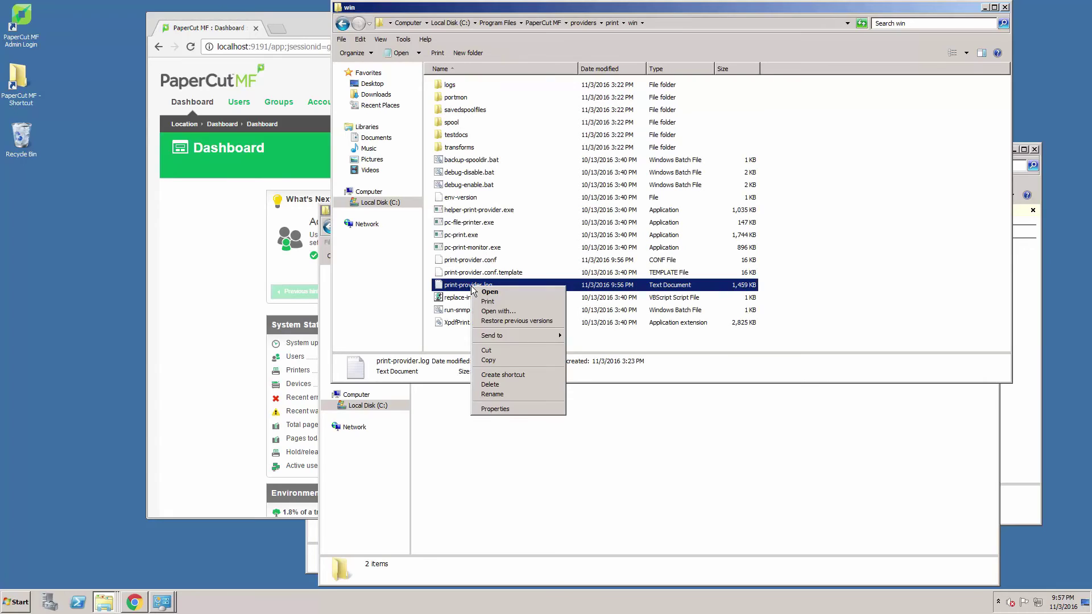
left_click(496, 362)
left_click(531, 450)
right_click(473, 345)
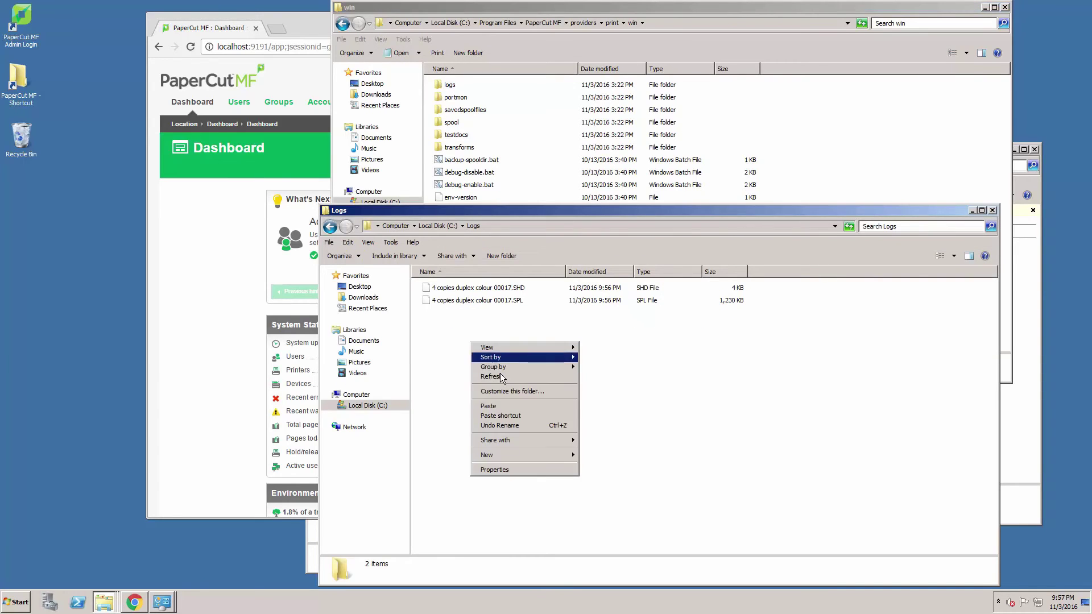
left_click(499, 404)
Step: Zip the three files in Logs into '4 copies duplex colour 00017.zip'
left_click_drag(528, 360, 456, 287)
right_click(456, 292)
mouse_move(457, 292)
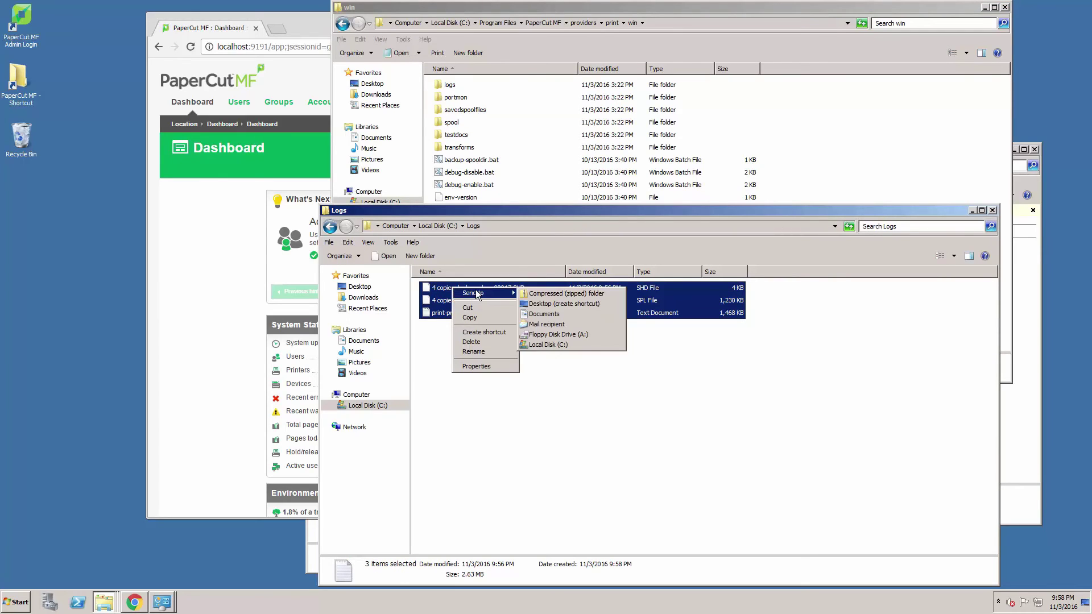
left_click(566, 292)
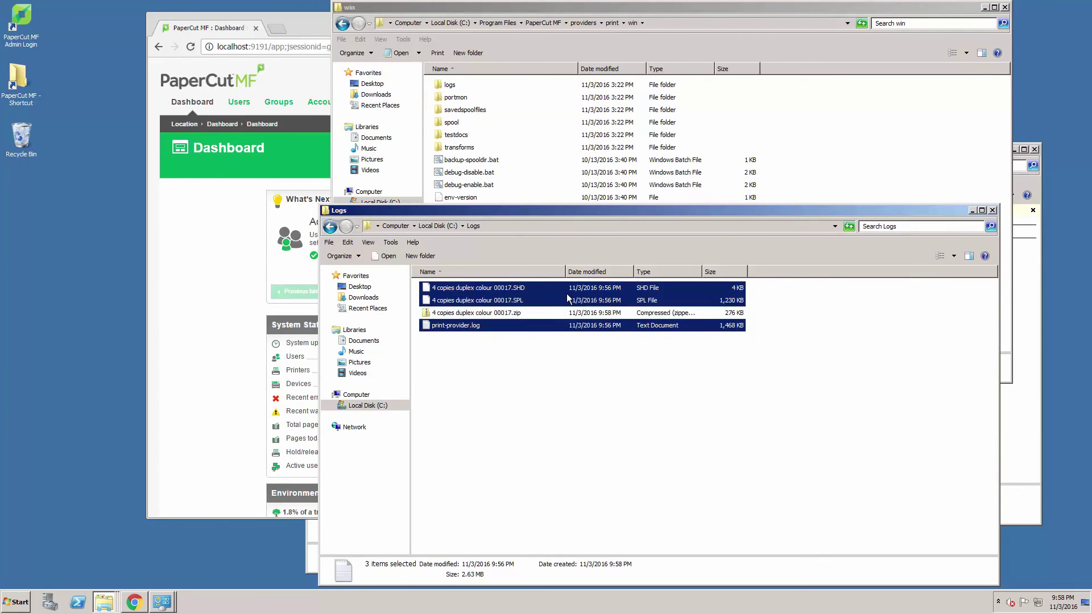
left_click(526, 363)
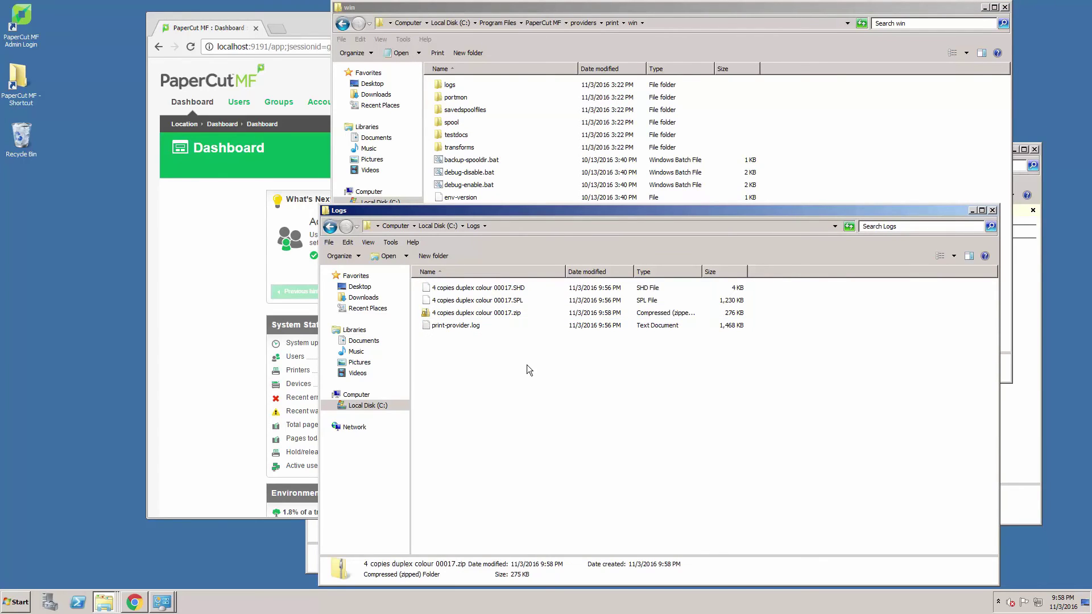
left_click(902, 186)
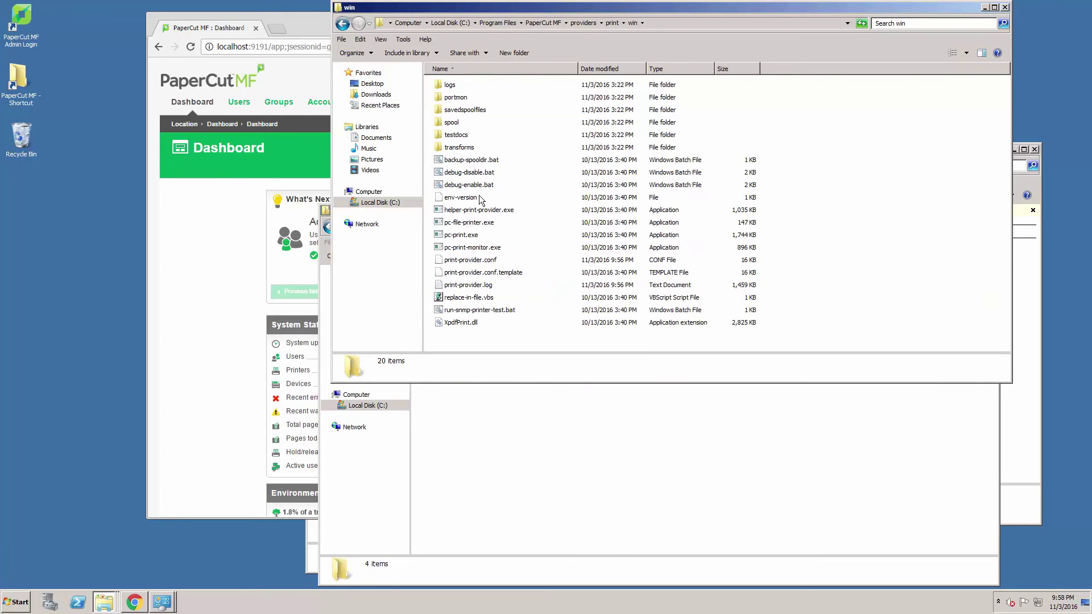
Step: Run debug-disable.bat as administrator, approve UAC, and answer y to disable debug mode
left_click(472, 173)
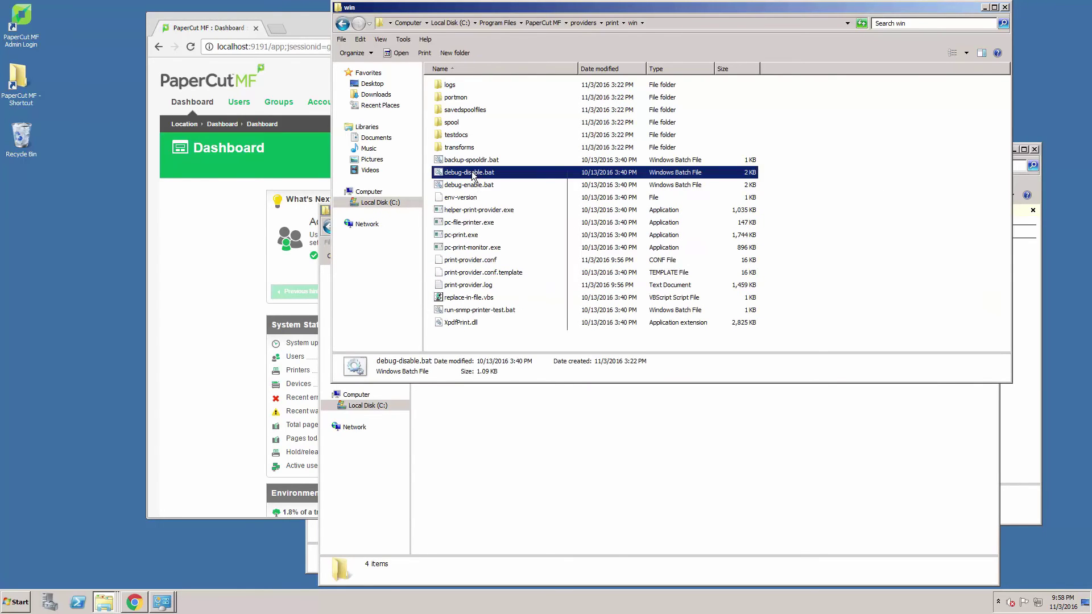
right_click(472, 173)
left_click(512, 207)
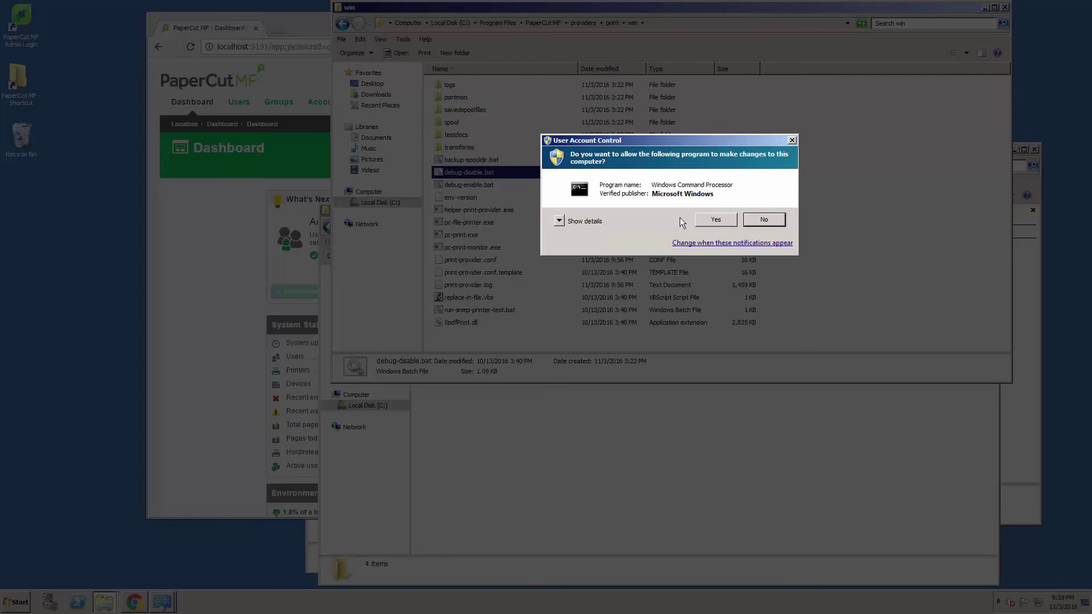
left_click(716, 220)
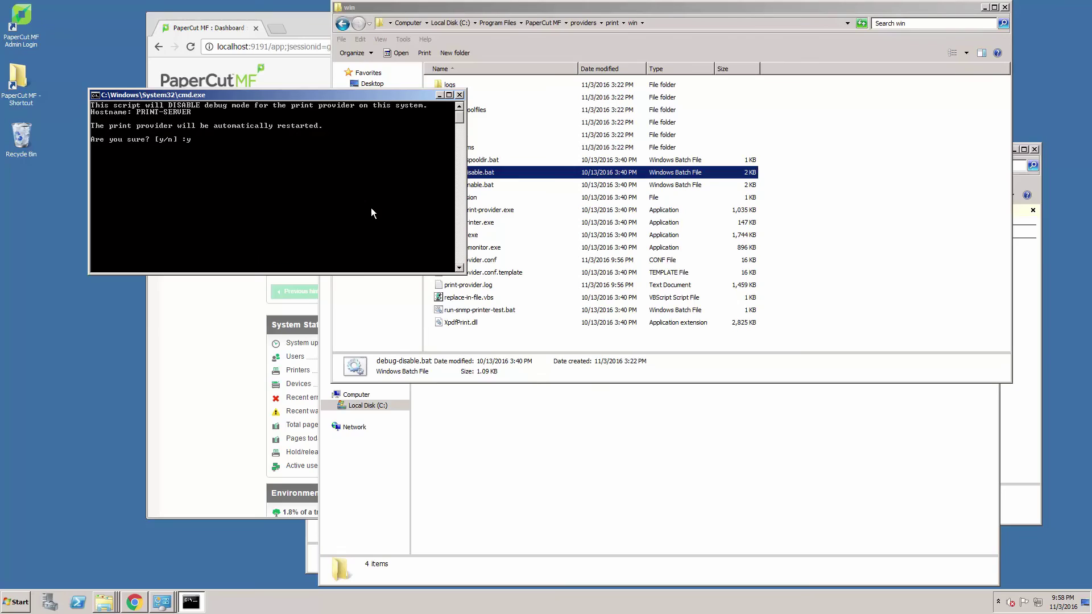
type("y")
key("Return")
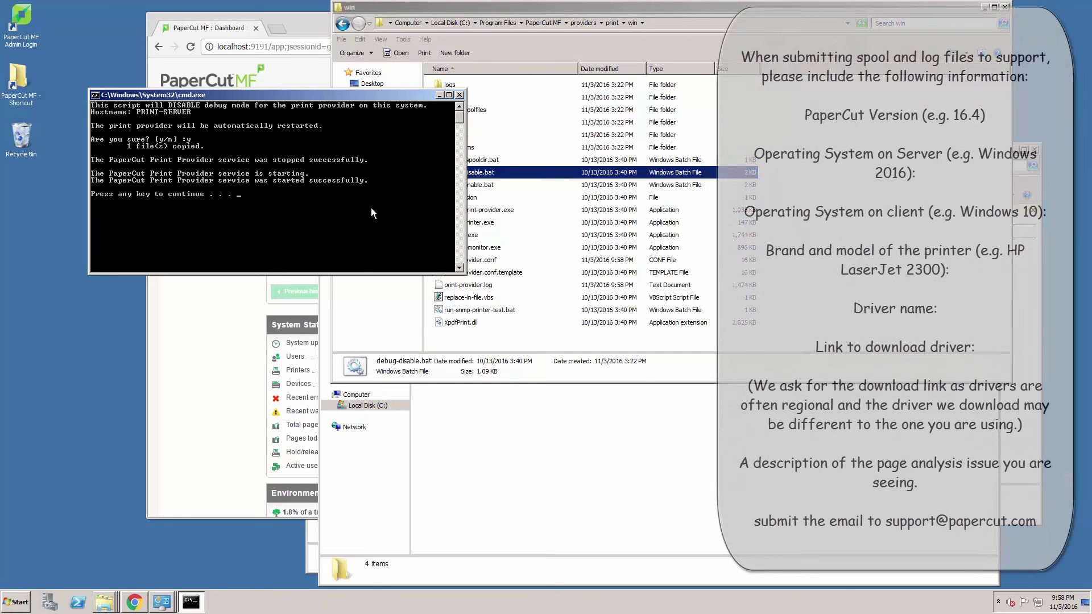
Step: Close the debug-disable command window and bring the PaperCut MF Dashboard to the front
key("Return")
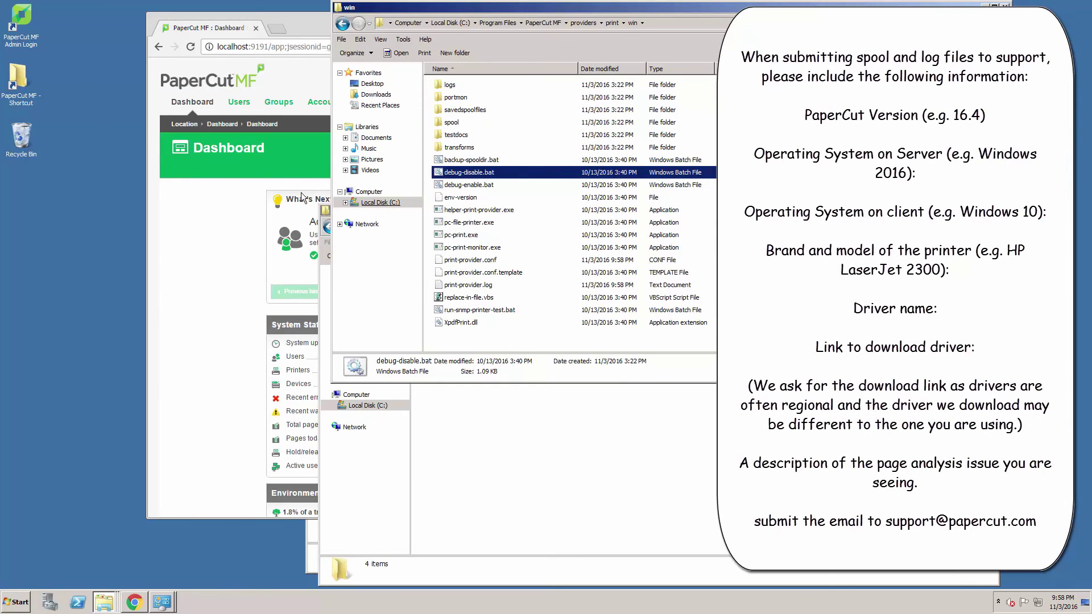
left_click(247, 199)
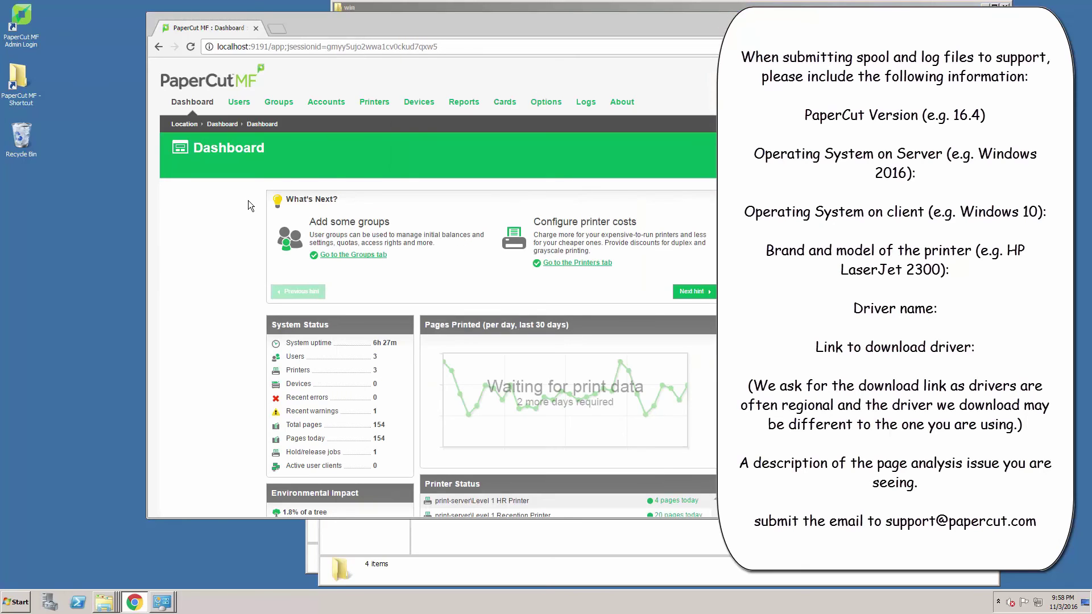